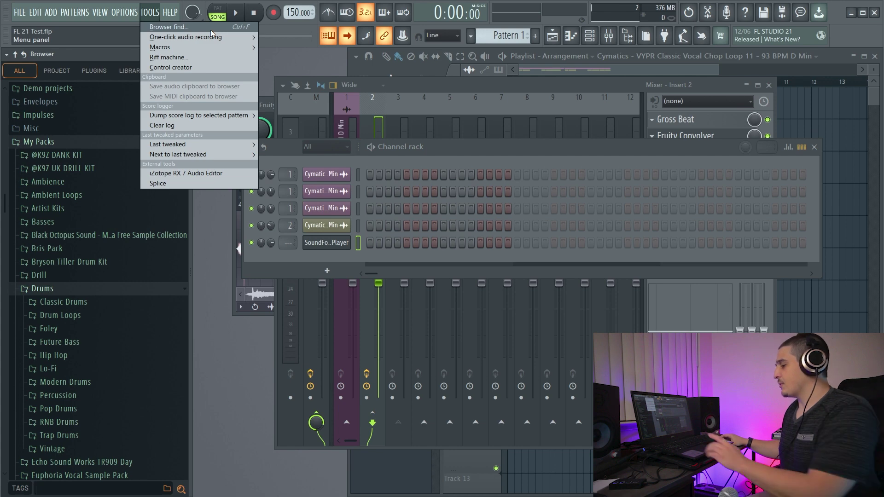
Close the Tools menu, then reopen it to look for the browser search option
click(277, 261)
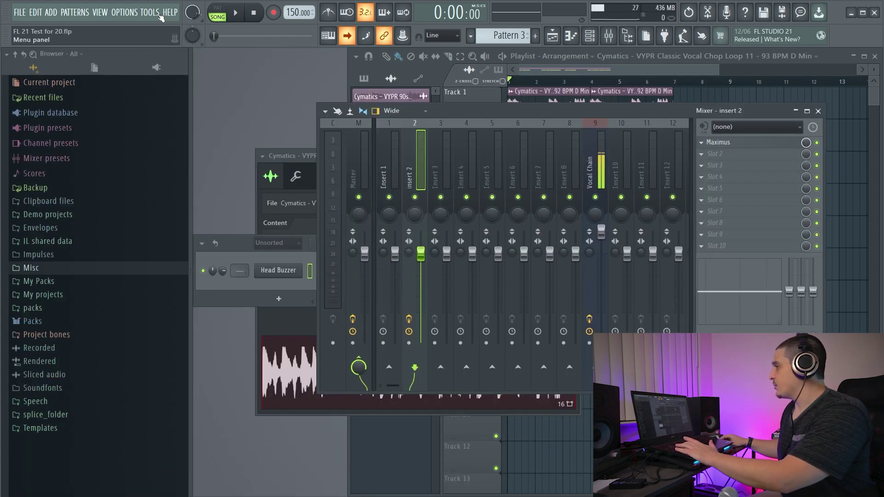
click(160, 15)
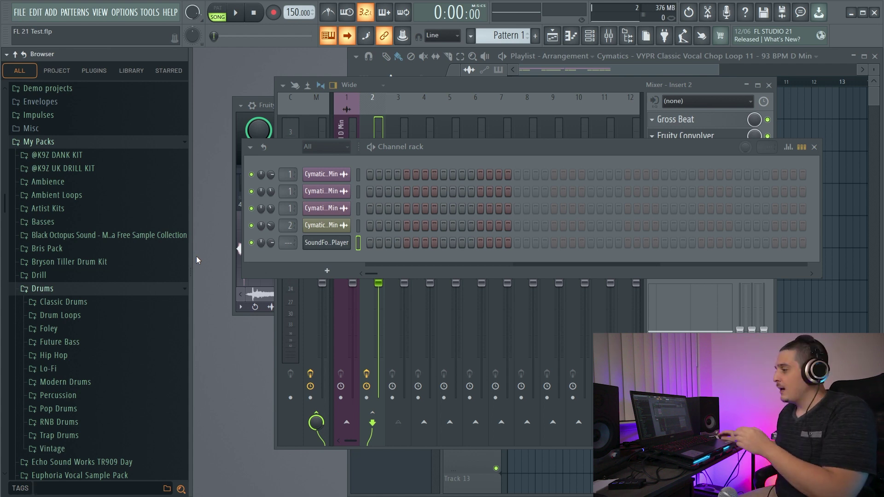
click(136, 491)
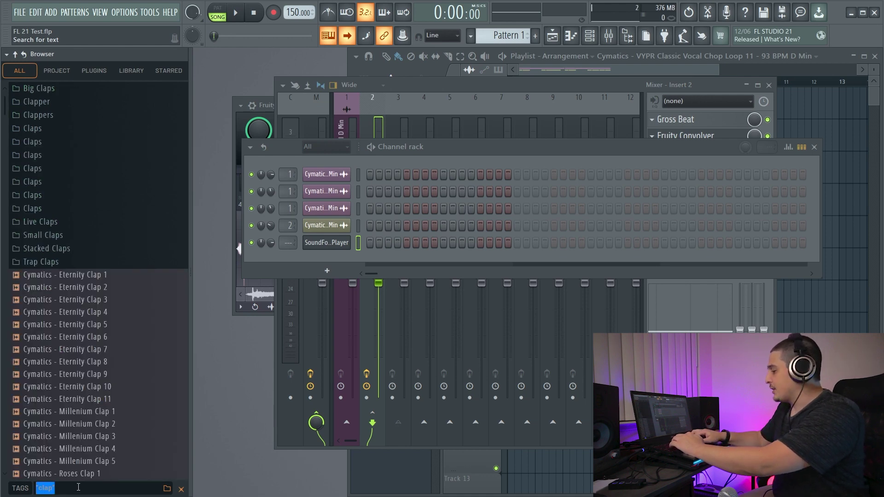
text(clap)
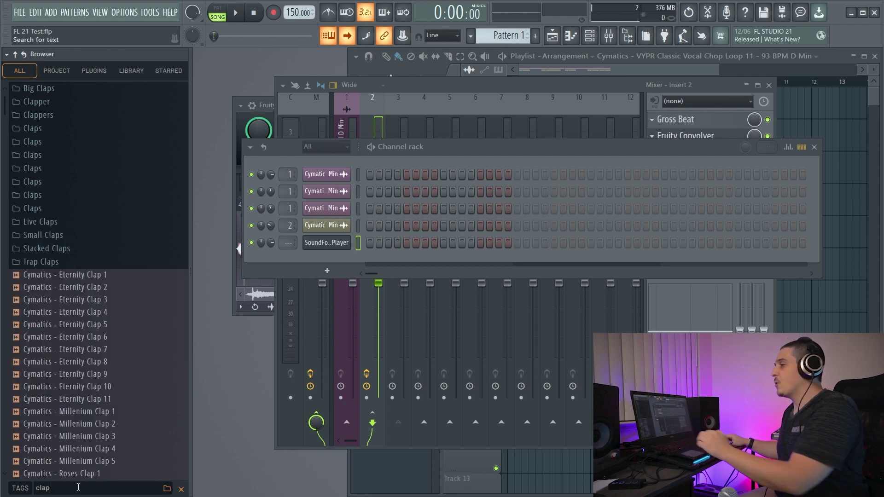
click(167, 489)
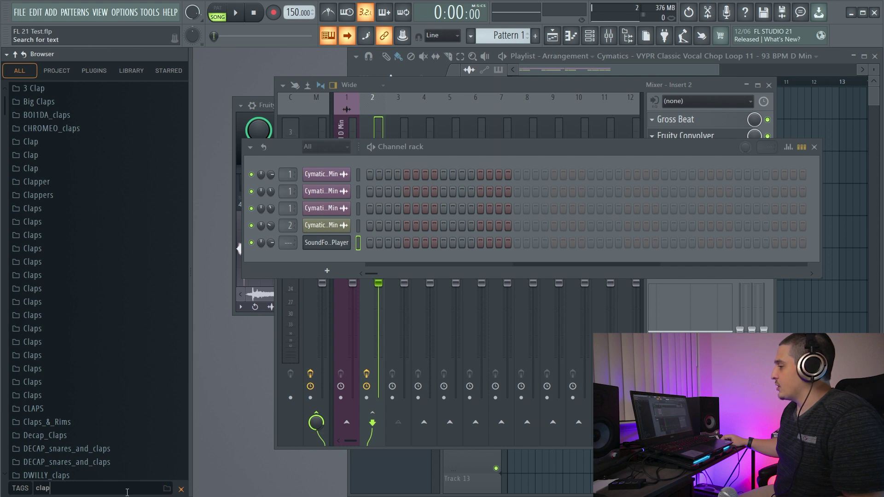
Clear the search, collapse Drums, expand the FX folder and search for clap
click(181, 489)
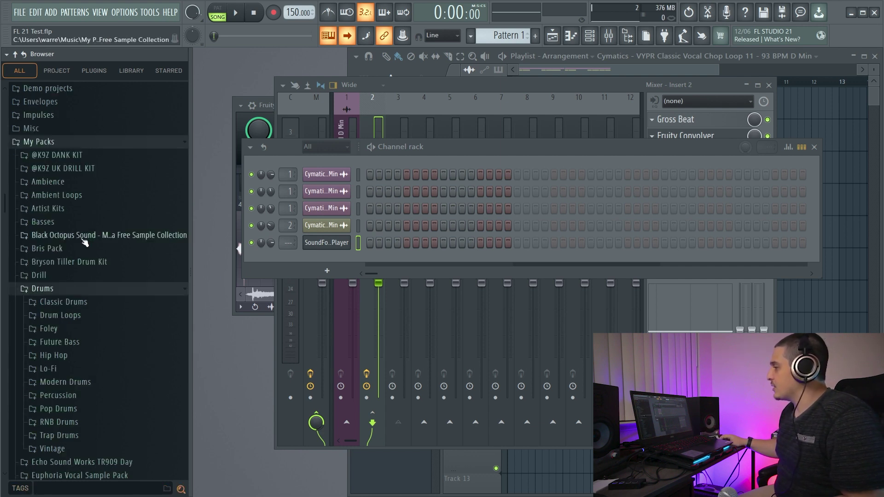
click(42, 288)
click(35, 395)
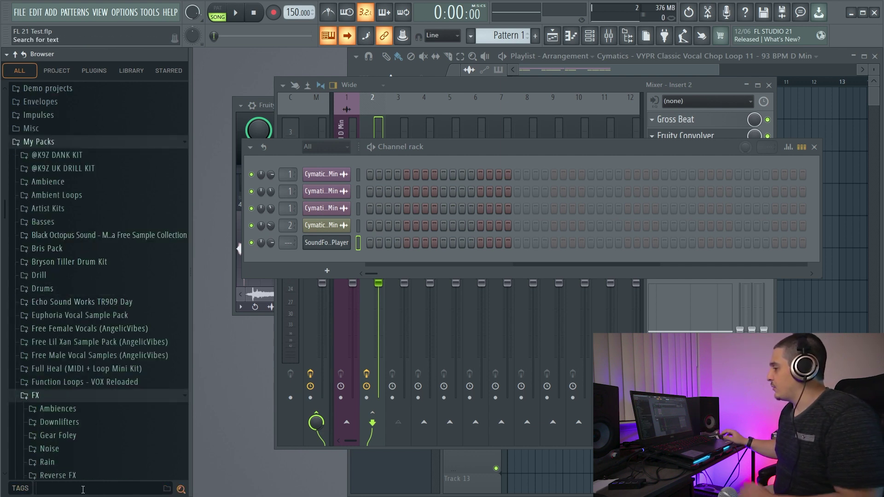
click(123, 490)
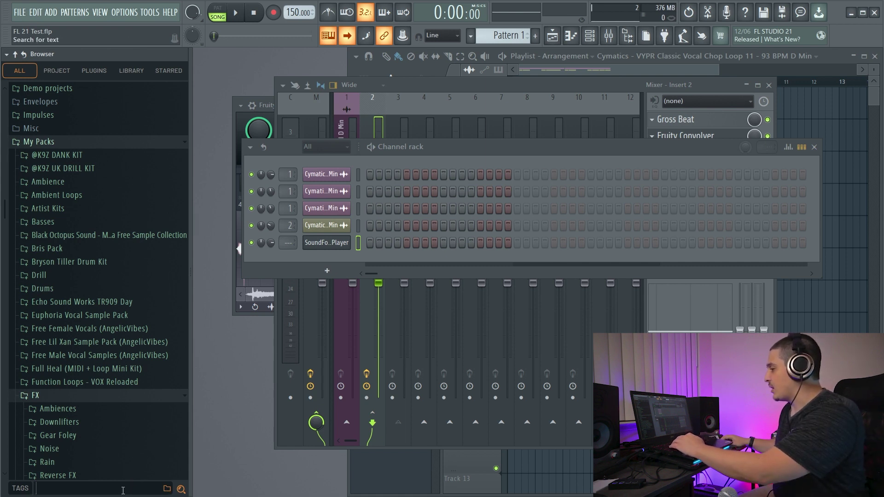
text(clap)
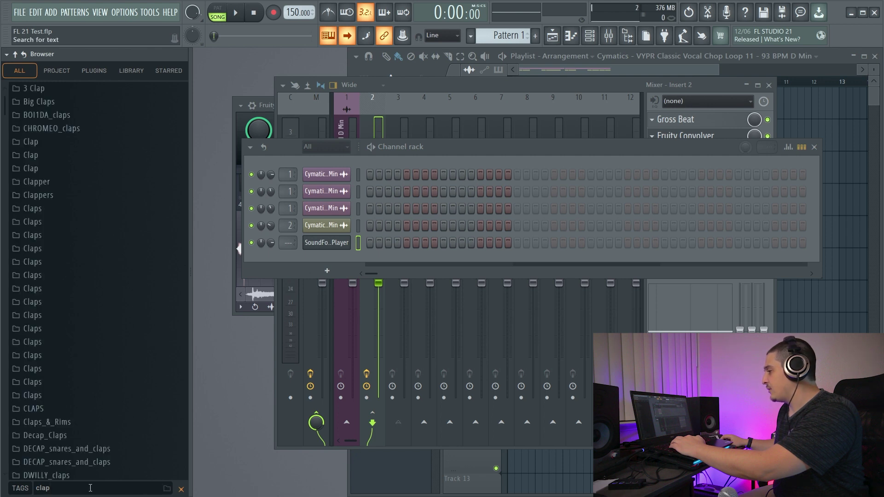
Clear the search, collapse FX, select Drums > Vintage and search clap again
click(181, 489)
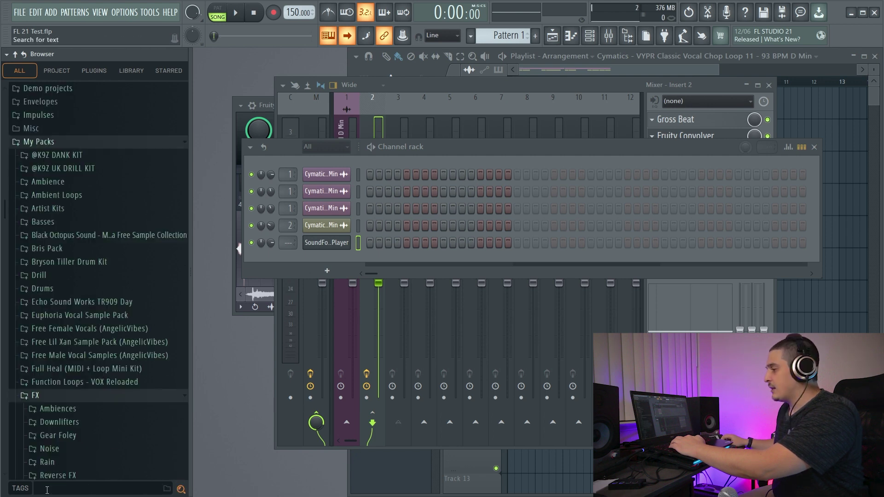
click(34, 397)
click(42, 288)
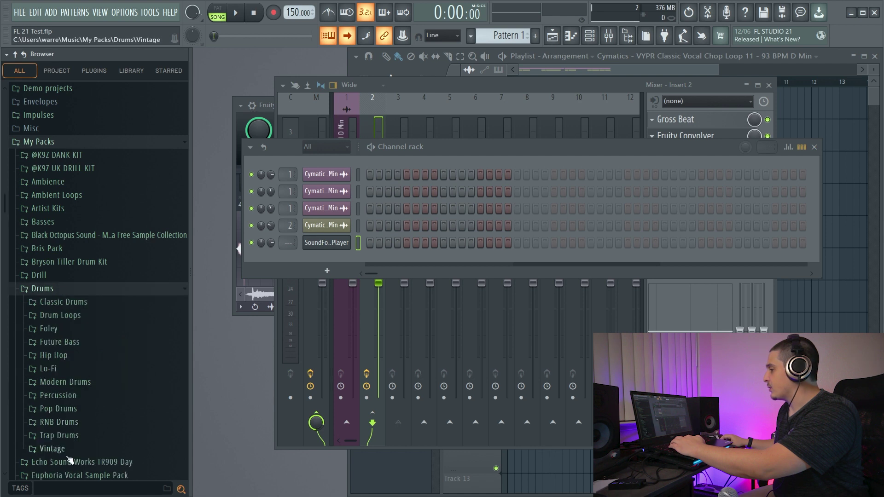
click(63, 488)
text(clap)
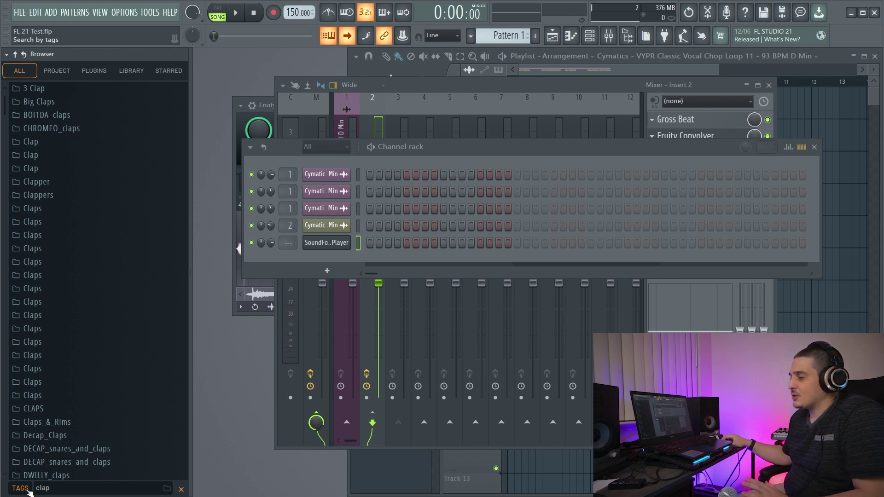
Reveal the tag filters and limit the clap results to sample files
click(45, 490)
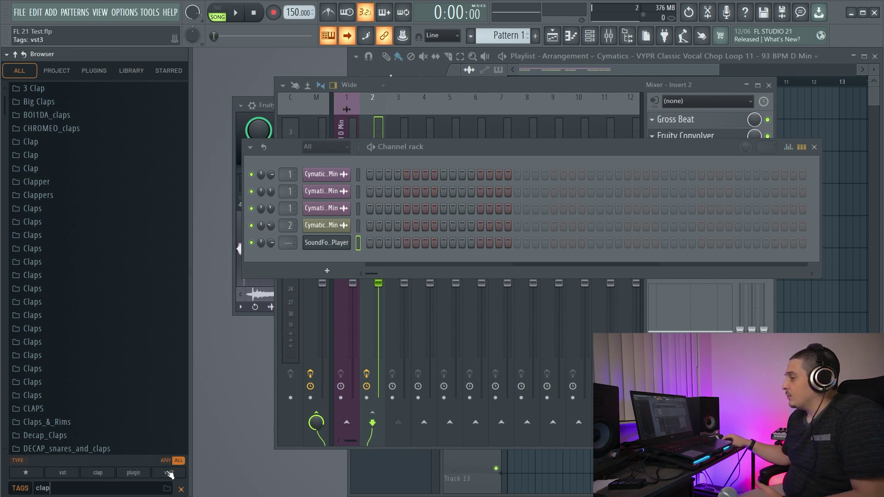
click(29, 462)
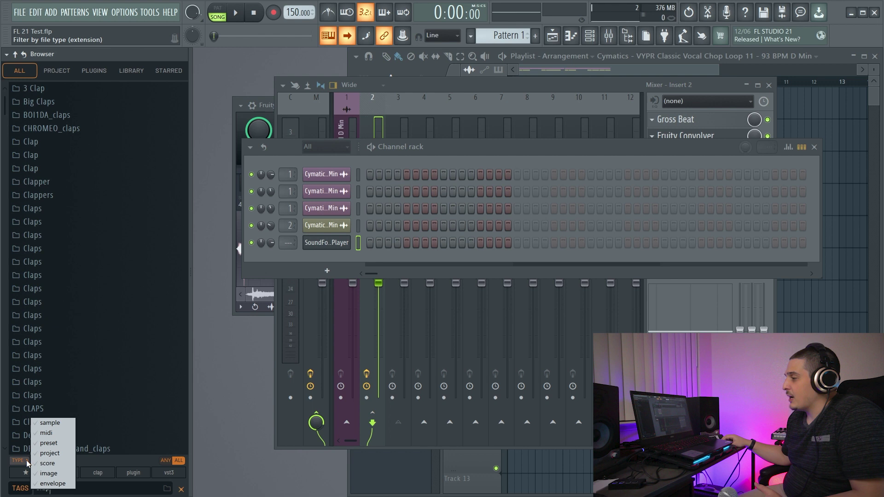
click(48, 455)
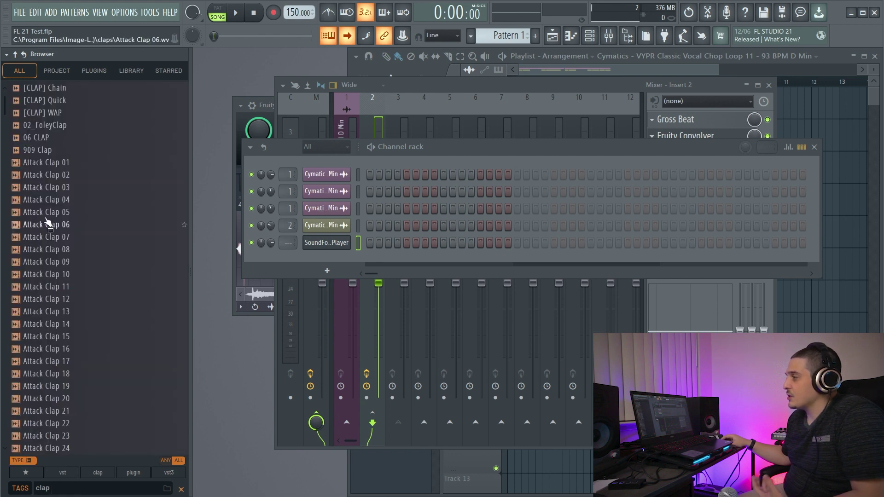
scroll(138, 201, down, 4)
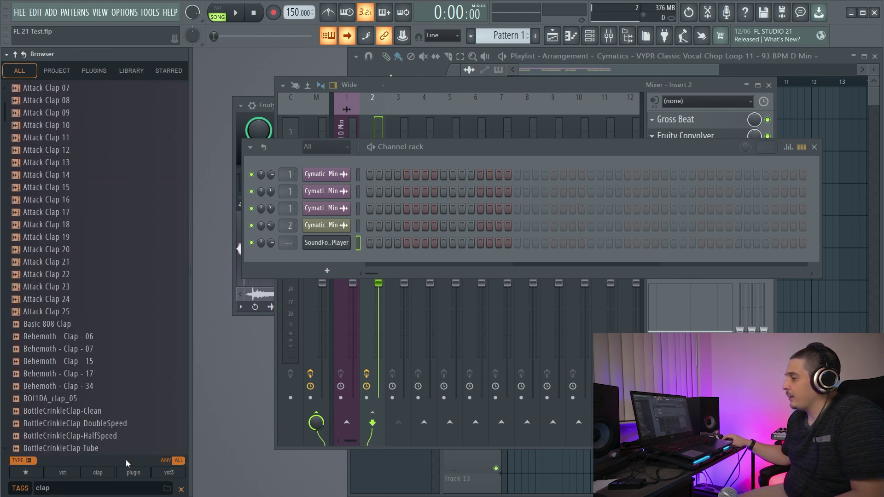
Add MIDI to the file-type filter and drop samples, leaving only MIDI clap files
click(29, 462)
click(61, 433)
click(29, 462)
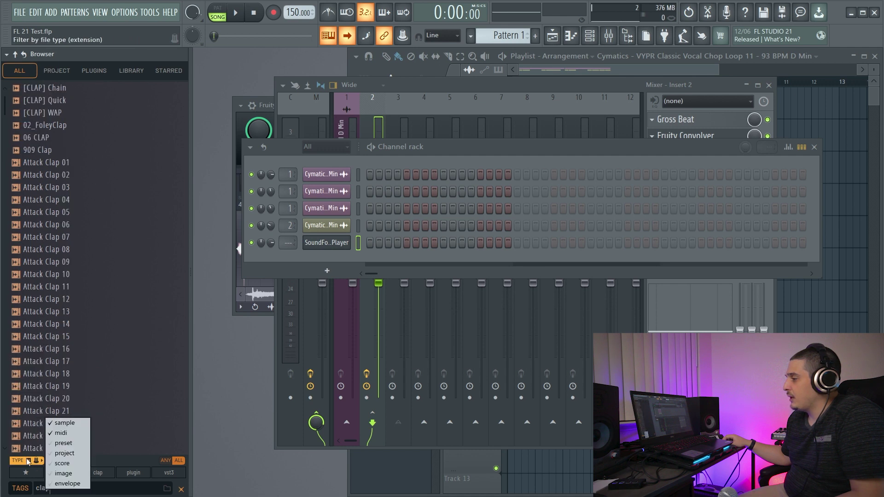
click(63, 422)
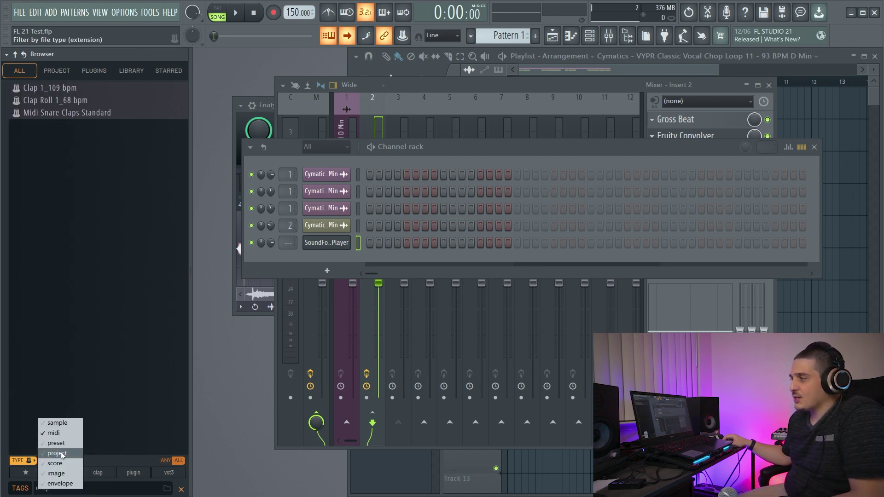
Filter the results to project files, search youtube, then clear that search
click(62, 454)
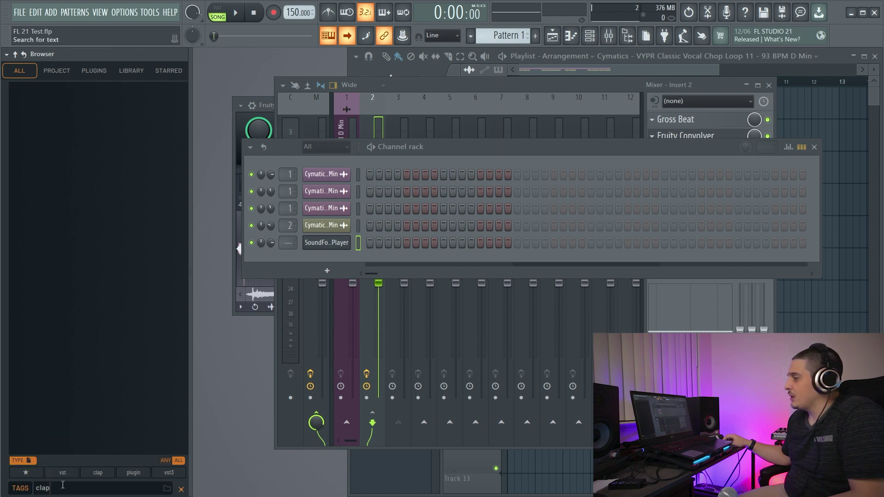
text(youtube)
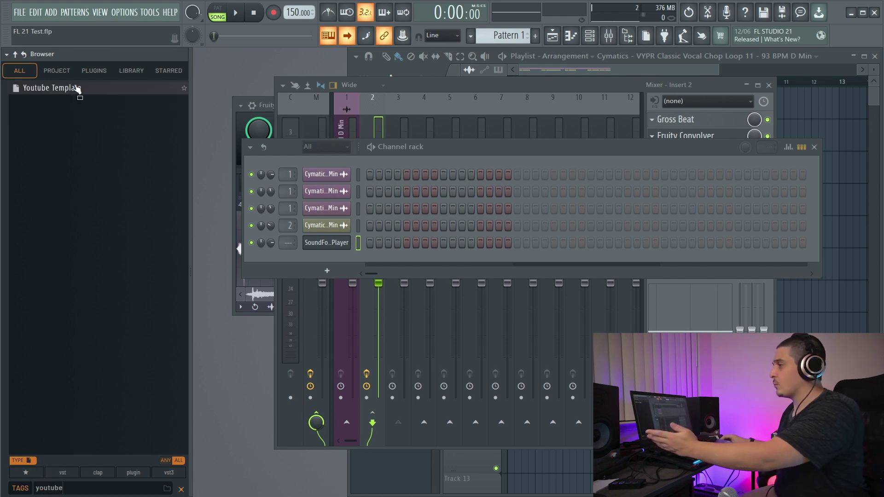
click(181, 489)
Show only score files, search funk, preview the walk bass score, then remove the type filter
click(17, 461)
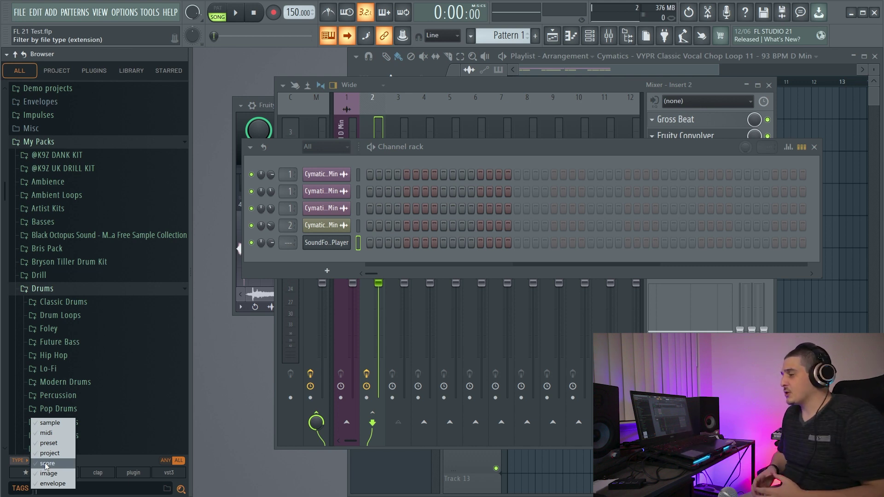
click(46, 463)
text(funk)
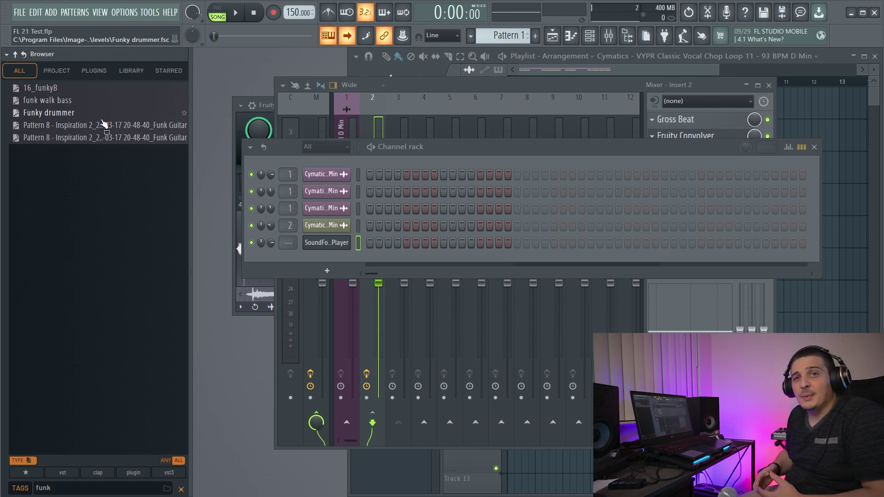
key(Up)
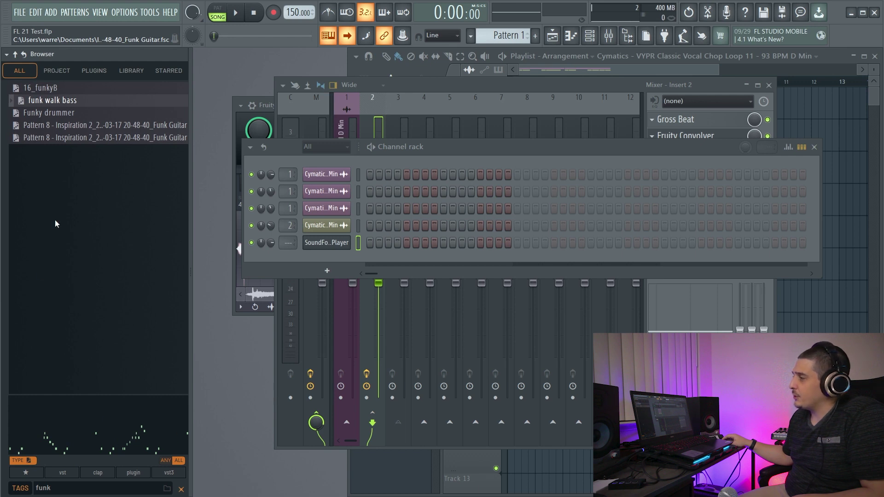
click(29, 461)
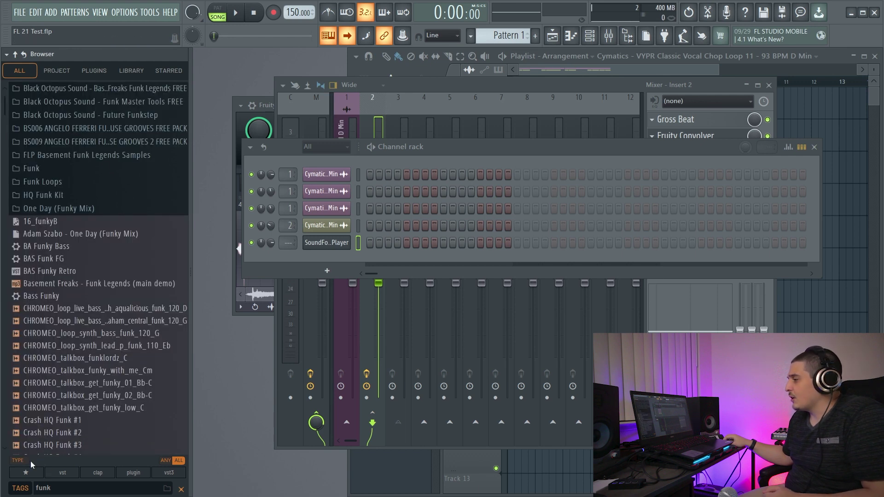
click(30, 460)
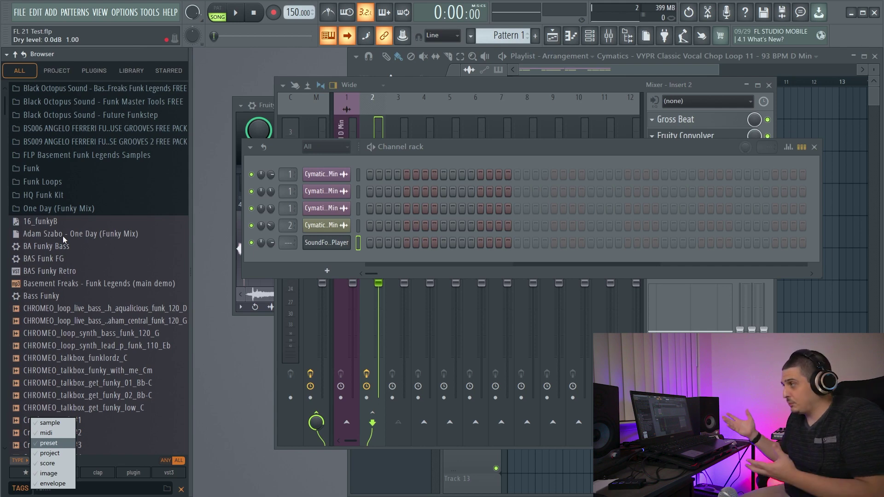
Search clap, star Attack Clap 03 and Attack Clap 12, and filter to starred items
text(clap)
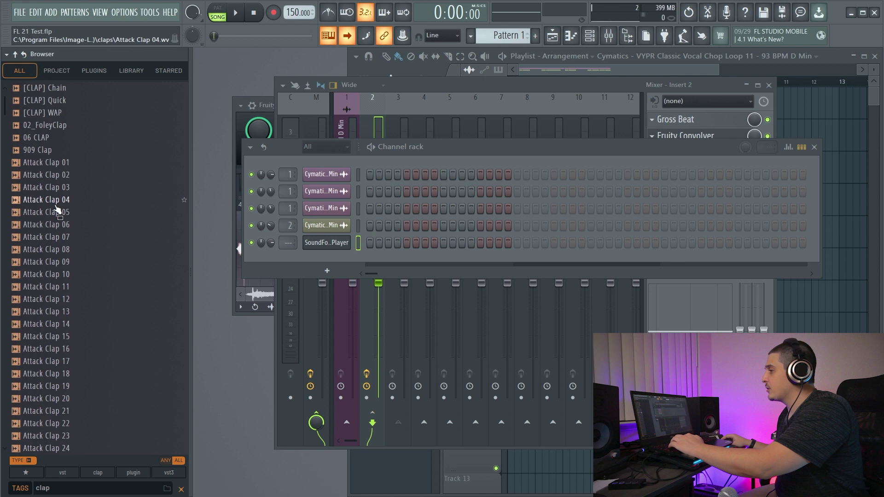
click(186, 187)
click(186, 299)
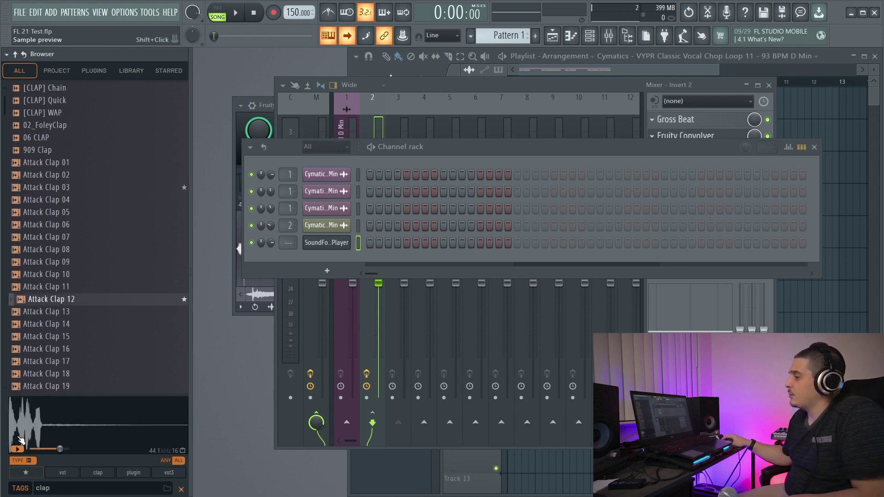
click(26, 473)
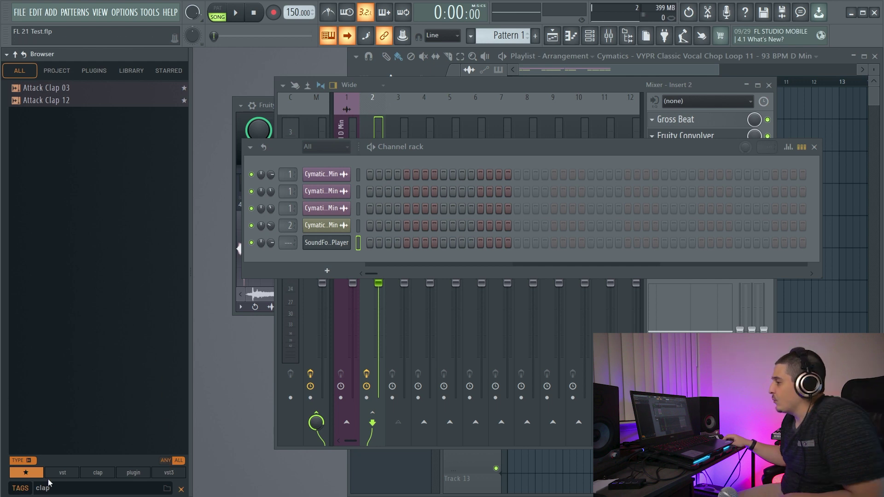
Tag Attack Clap 12 with clap and filter the browser by that tag
right_click(124, 100)
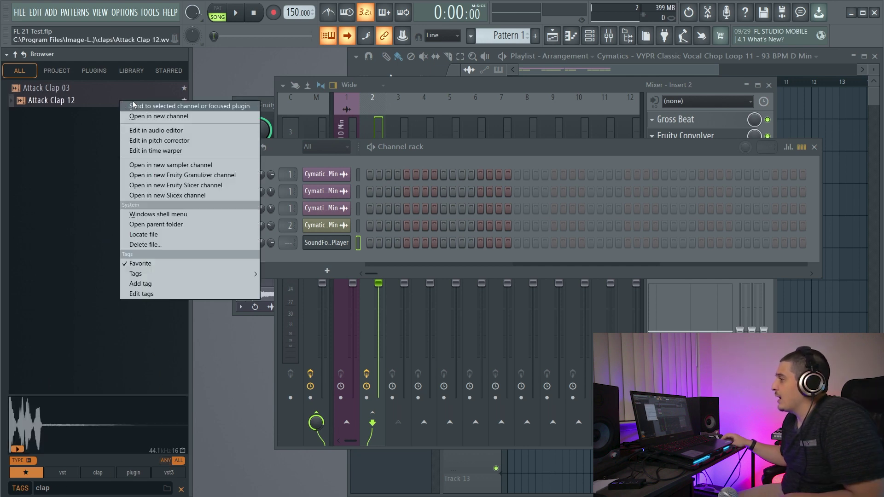
click(159, 283)
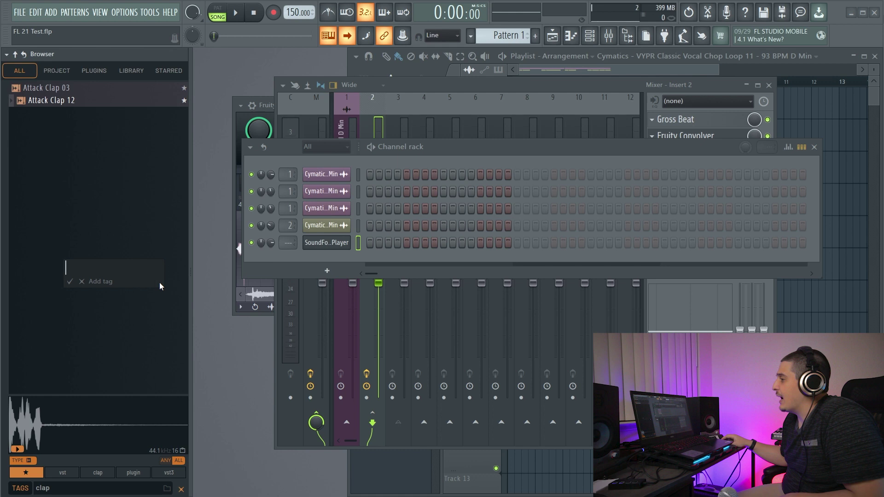
text(clap)
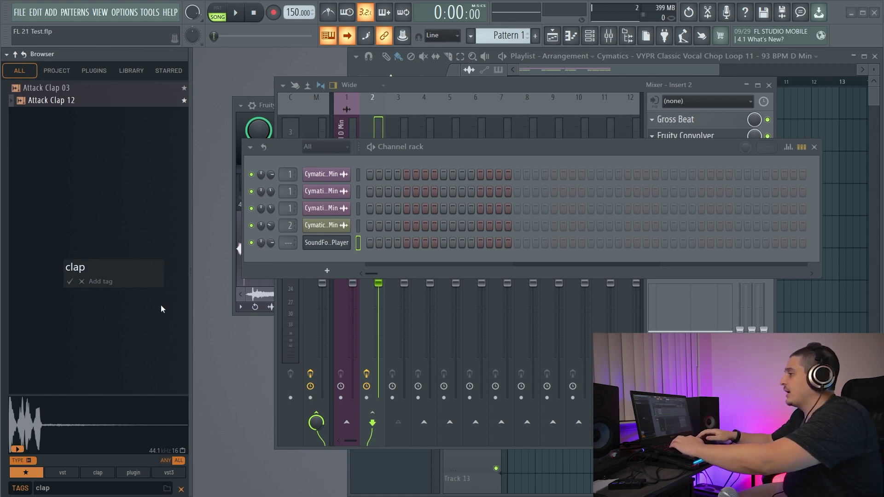
key(Return)
click(94, 473)
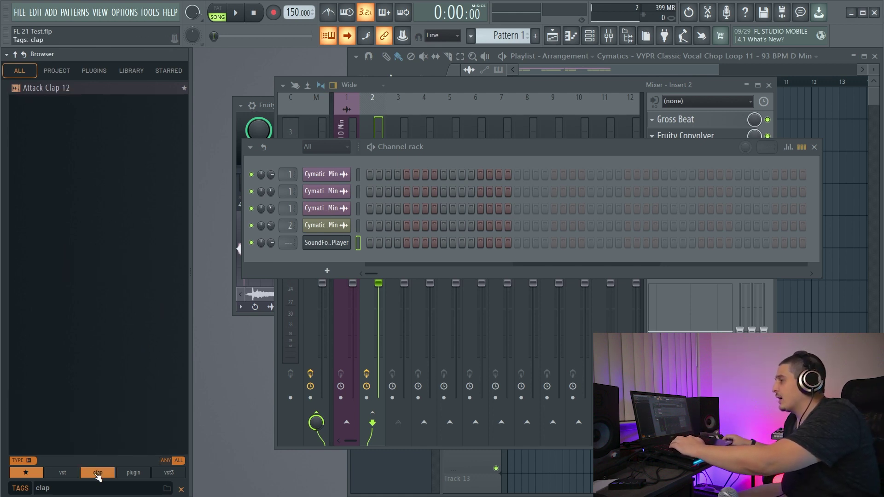
Add vst and plugin to Attack Clap 12's tags and toggle the clap and plugin tag filters
right_click(109, 98)
click(159, 289)
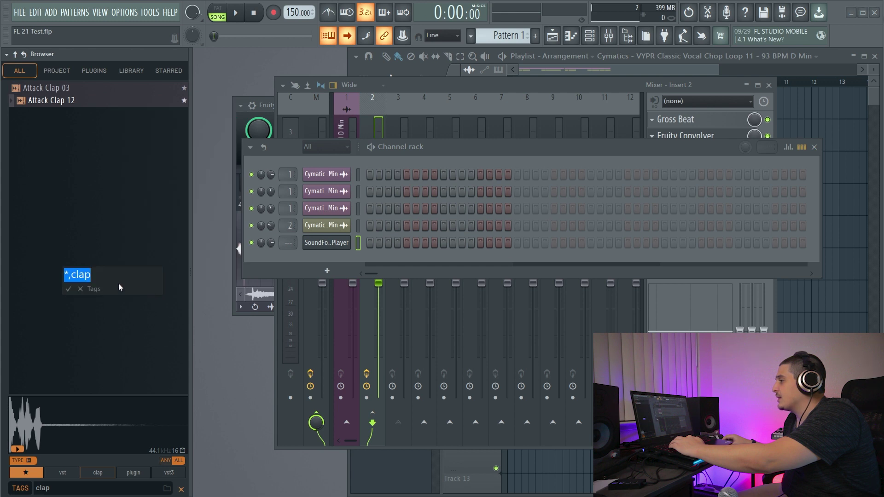
click(72, 273)
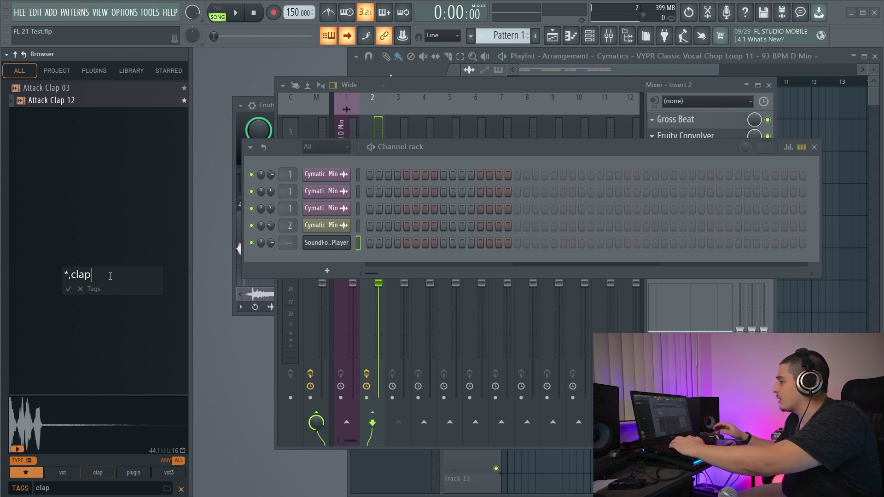
text(,)
text(v)
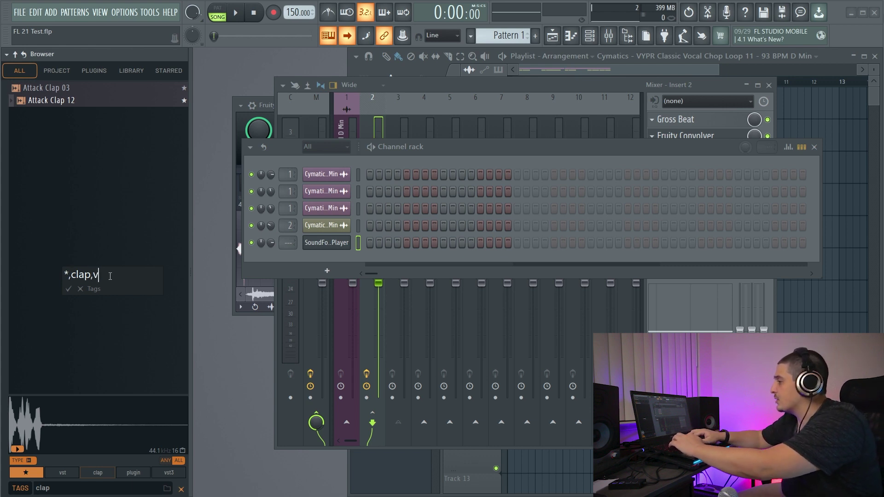
text(st,plugin)
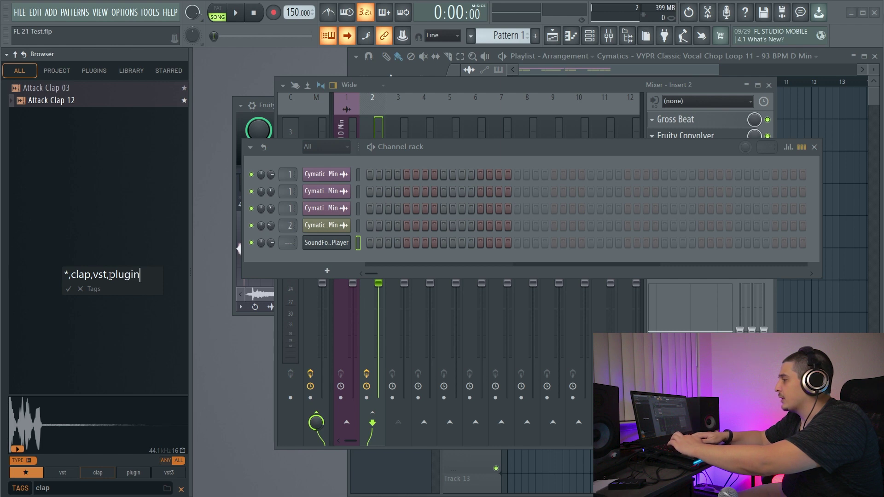
key(Return)
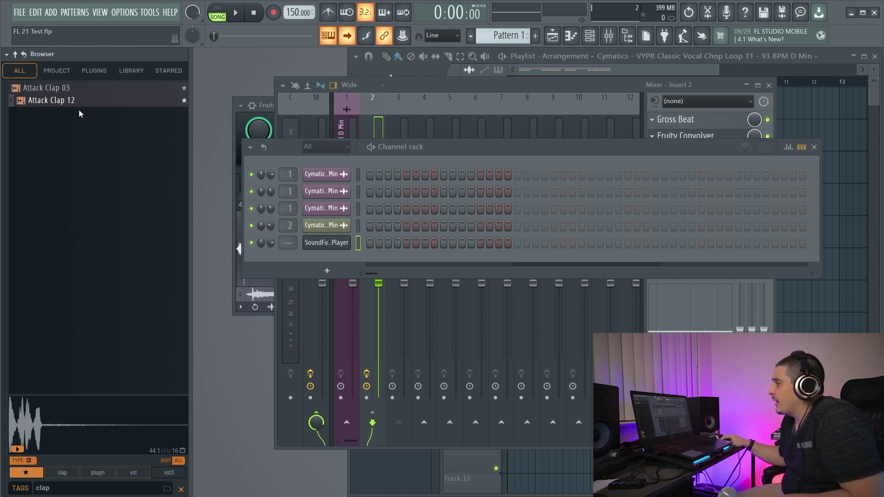
click(62, 473)
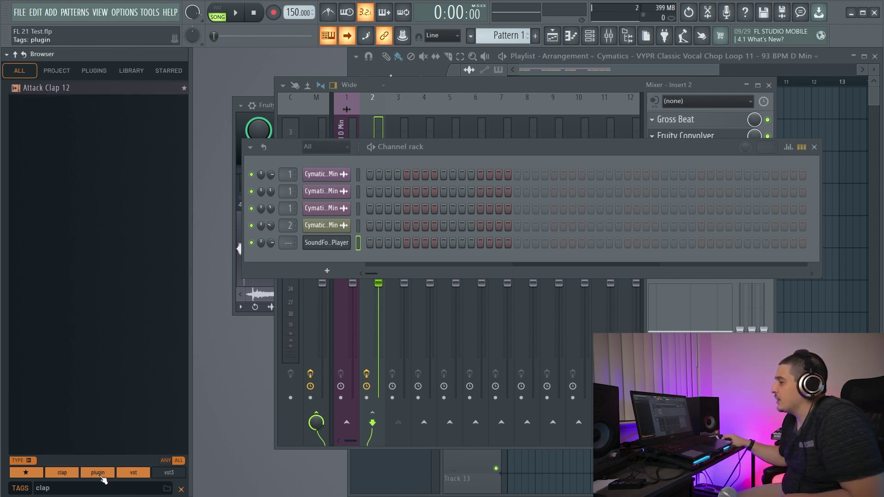
click(92, 473)
click(62, 473)
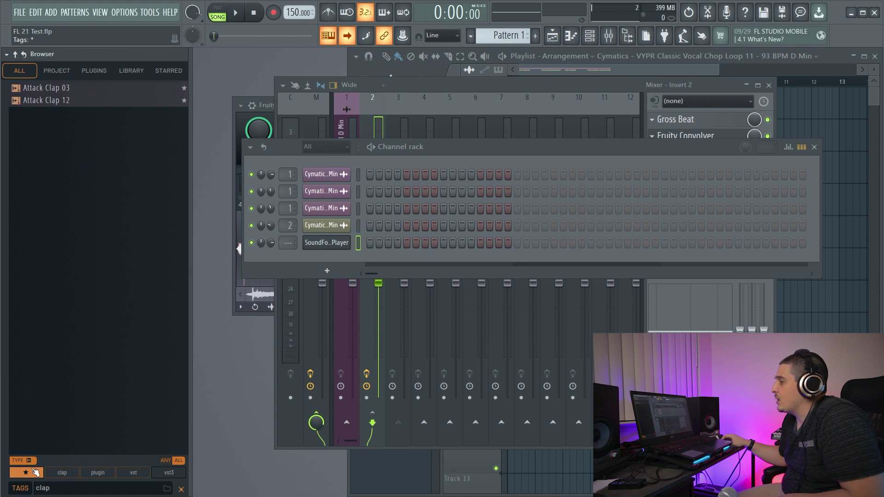
Edit Attack Clap 12's tags to delete vst and plugin, leaving only clap
right_click(111, 101)
click(147, 291)
click(136, 276)
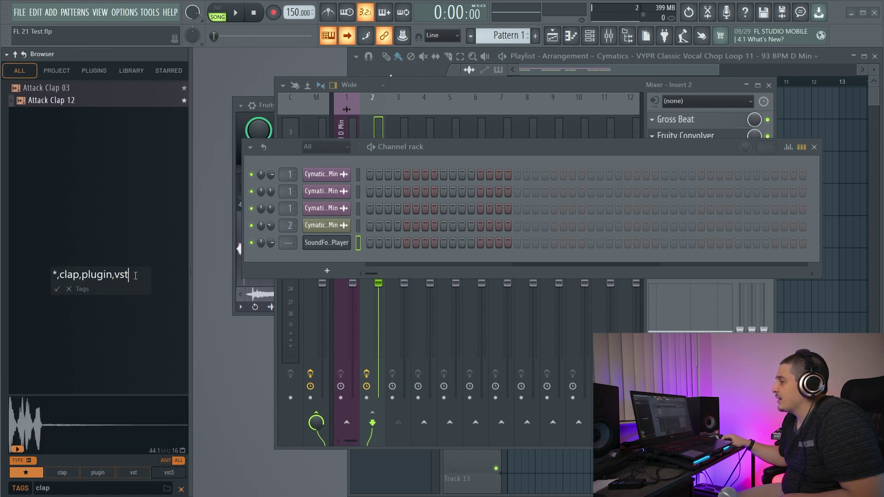
drag(135, 277, 81, 276)
key(BackSpace)
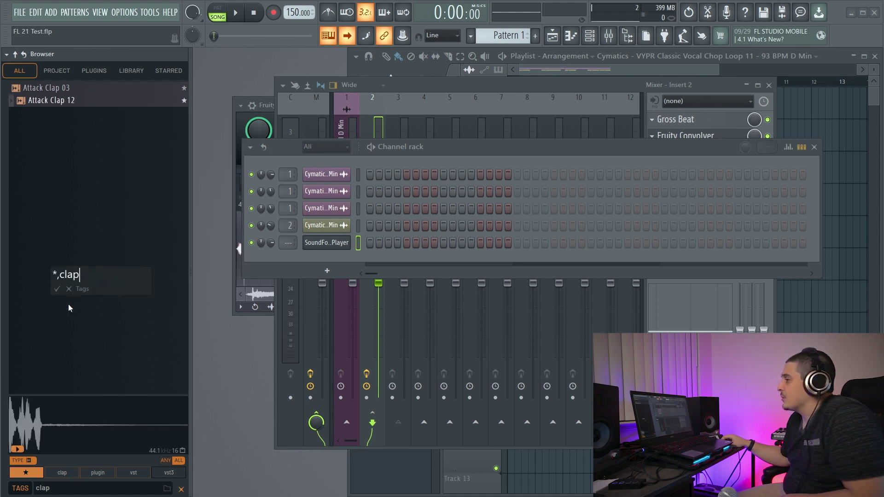
click(57, 289)
Start adding a new tag 'add,as,many,as you' to Attack Clap 12, then cancel it
right_click(94, 102)
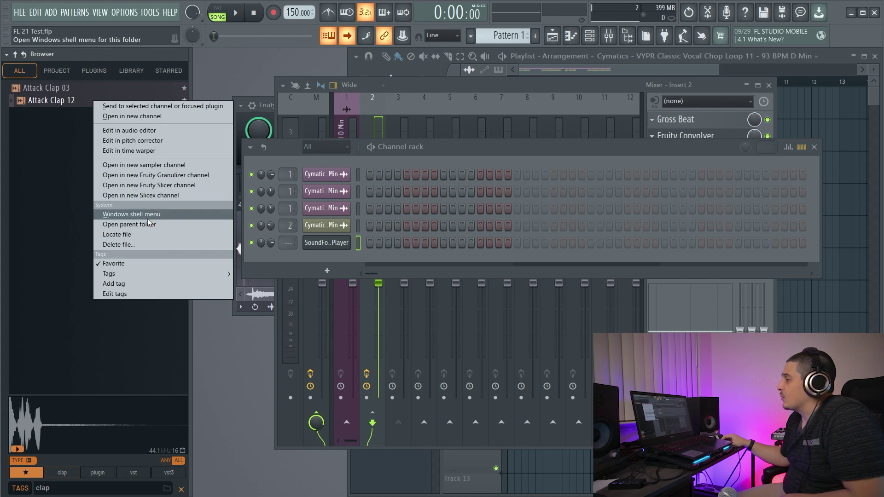
click(148, 283)
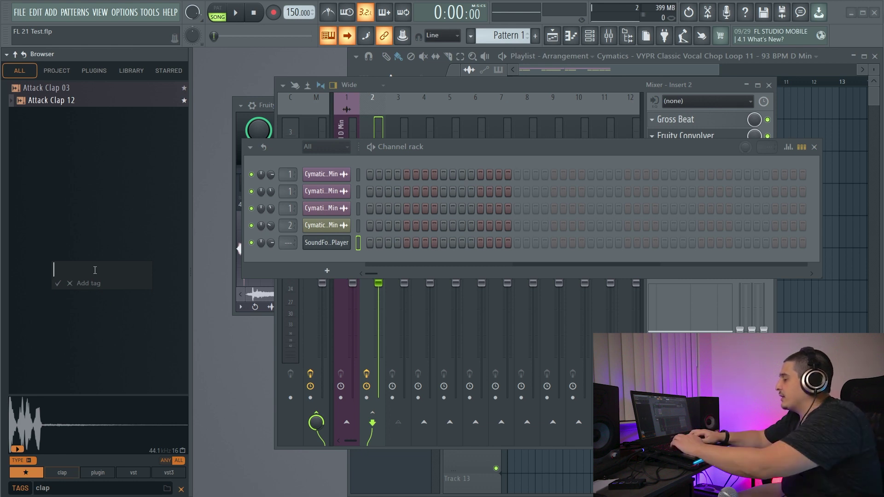
text(add,as,many,as)
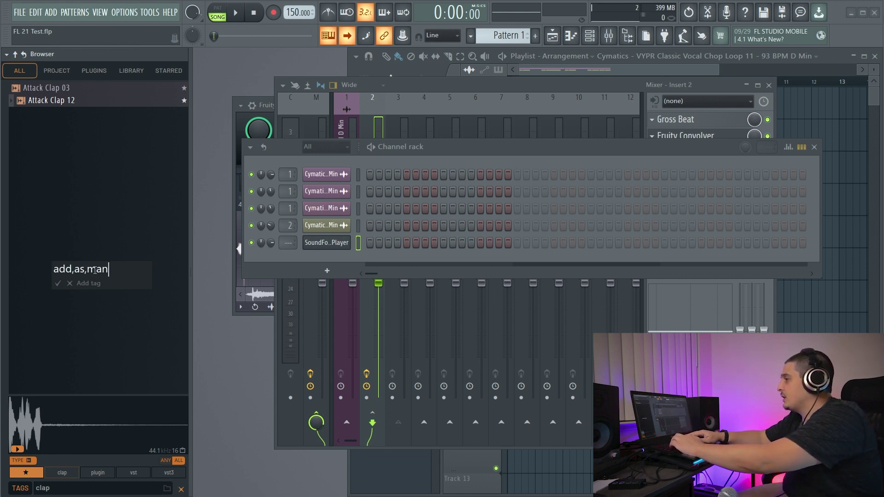
key(BackSpace)
key(BackSpace)
key(BackSpace)
text(,as you)
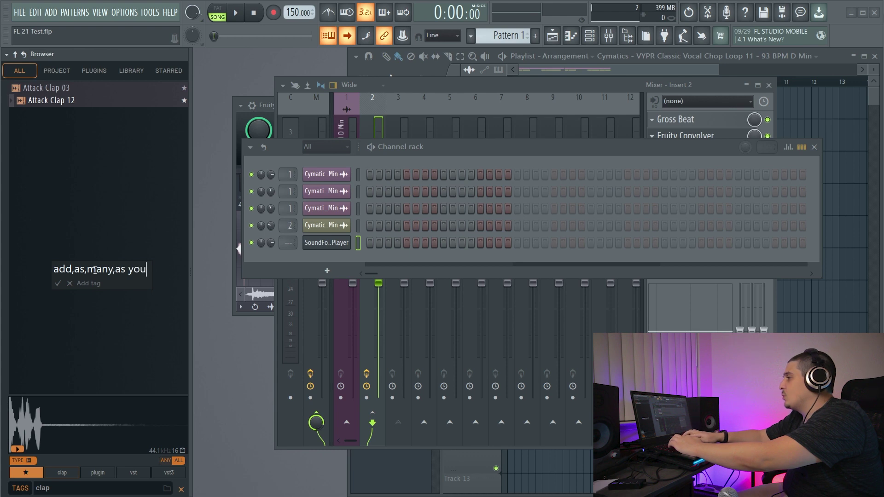
key(BackSpace)
key(Escape)
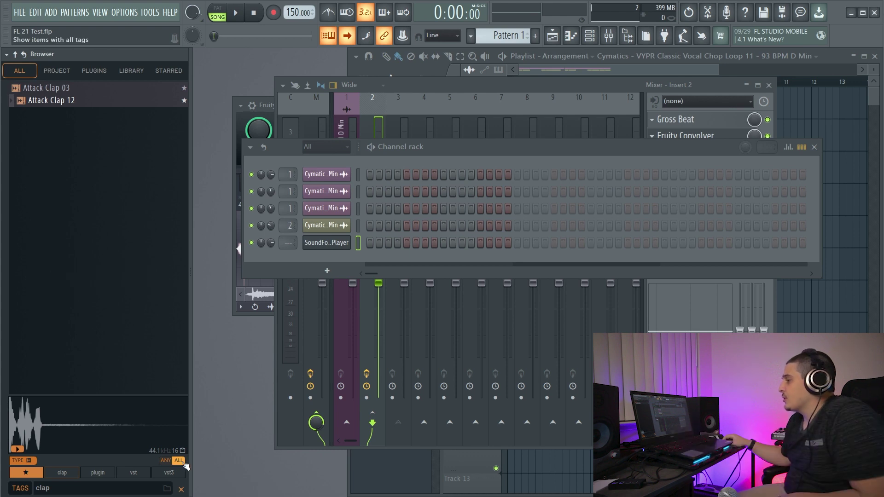
Filter by the clap tag, switch matching to ANY then back to ALL, and drag Attack Clap 12
click(63, 473)
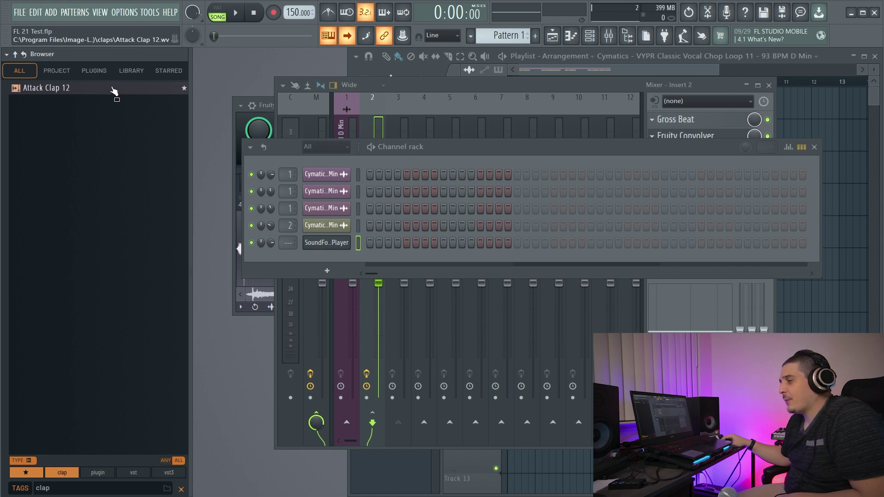
click(166, 461)
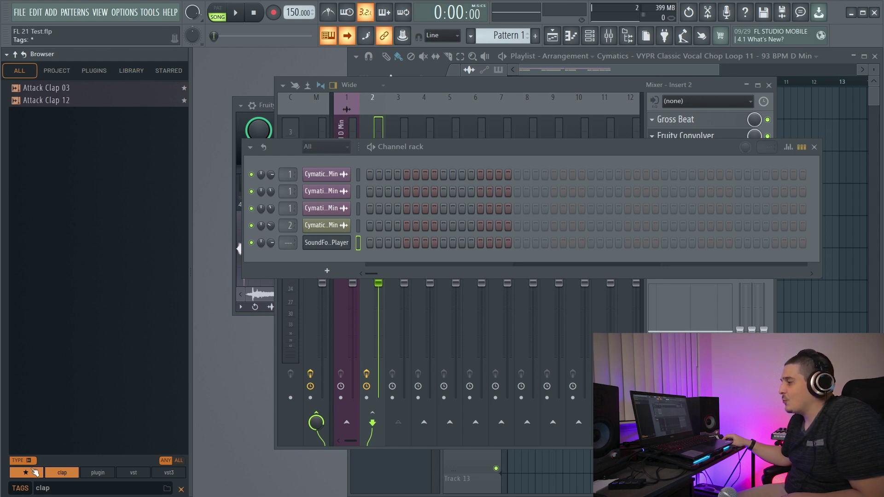
click(180, 462)
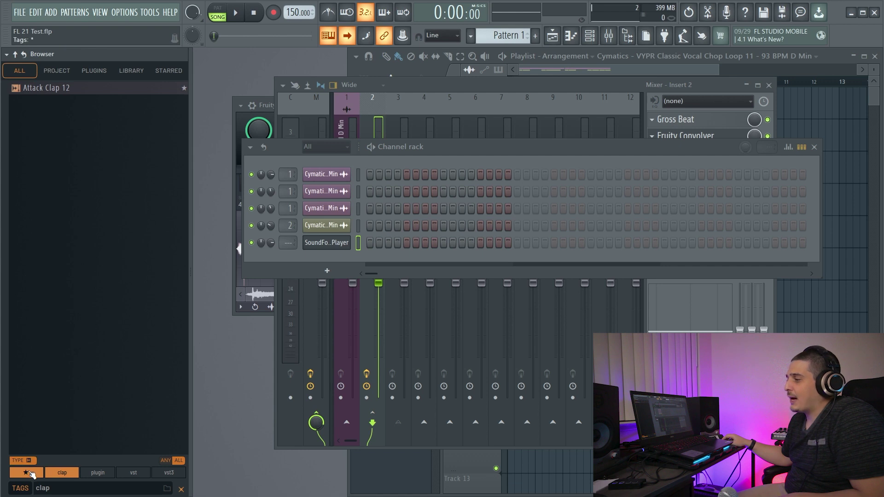
drag(137, 88, 139, 100)
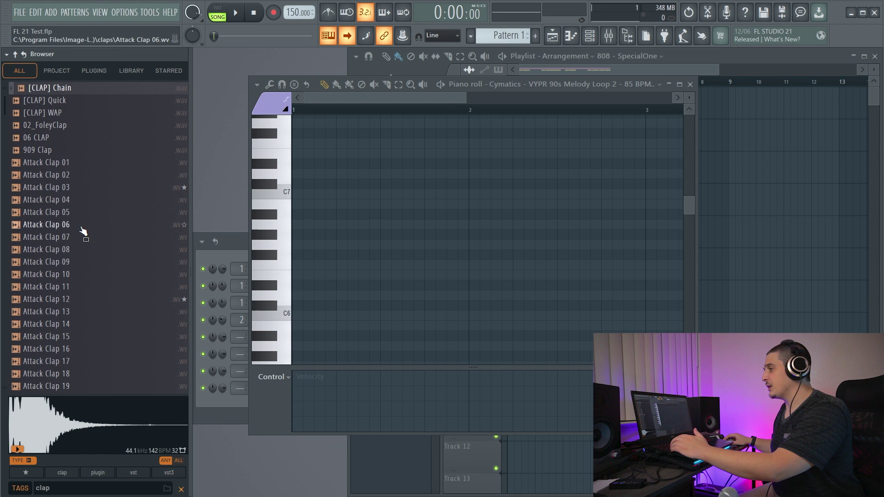
Preview Attack Clap 08, 14 and 17, then select the tag search text
click(66, 249)
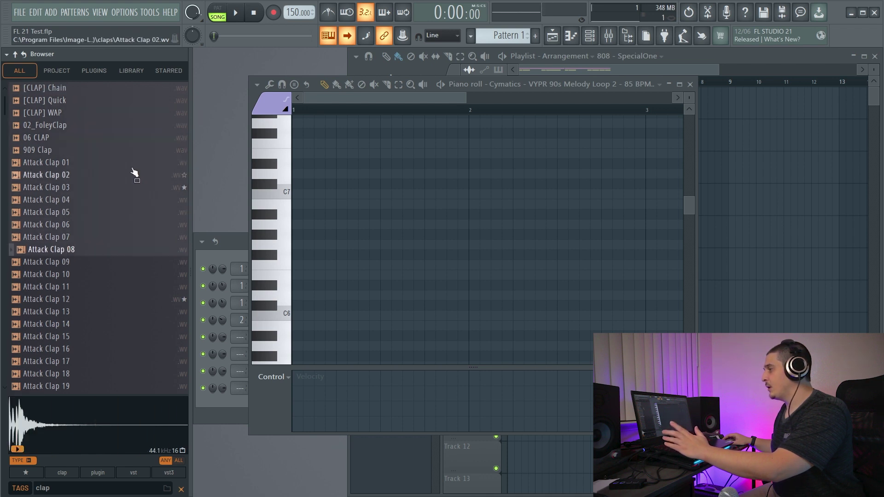
click(75, 323)
click(92, 362)
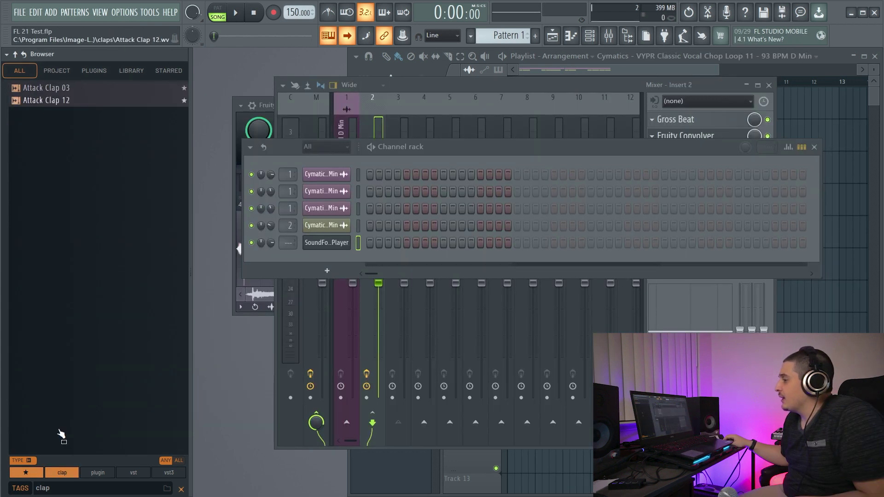
click(29, 461)
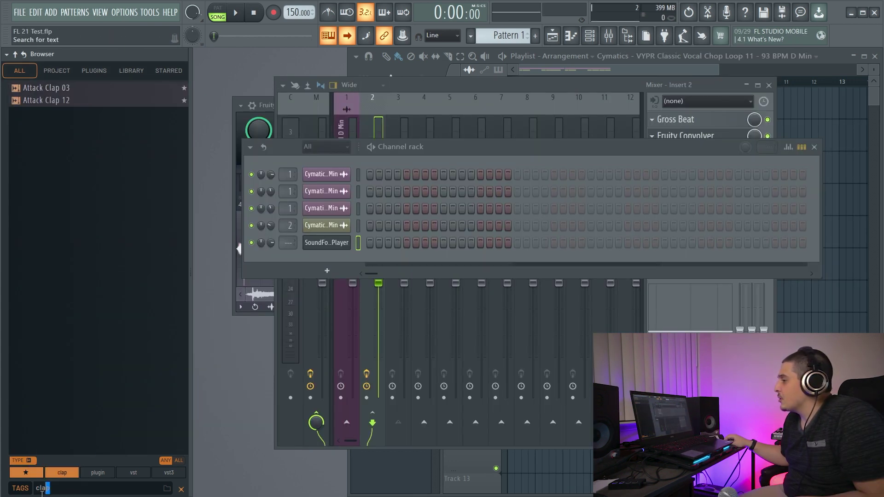
Search the melody tag and audition the 150 BPM E Min Bell loop from several waveform points, then stop
text(melody)
click(113, 262)
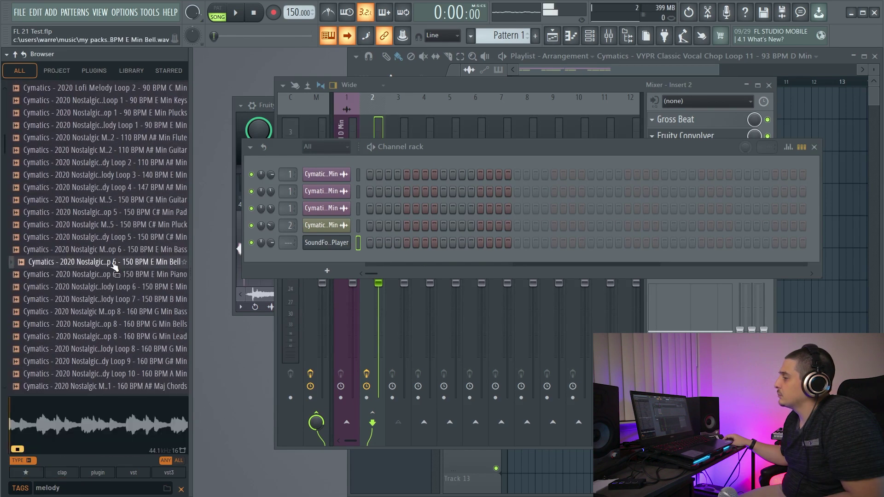
click(85, 420)
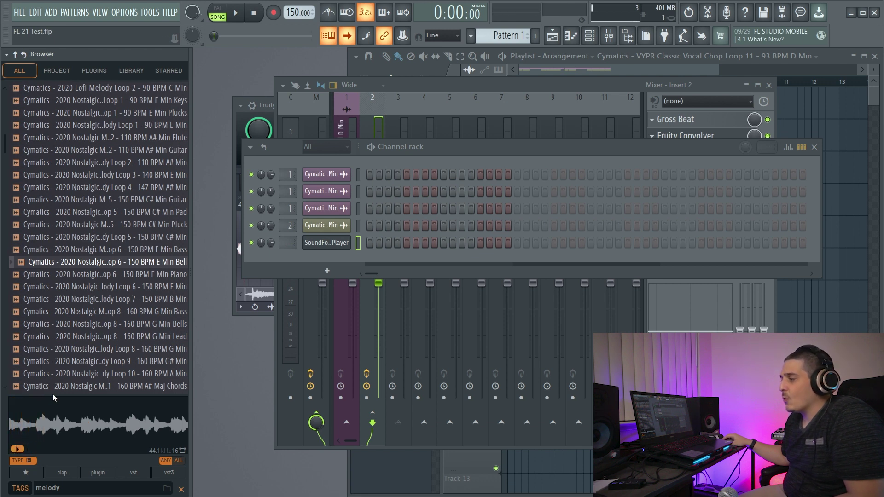
click(128, 426)
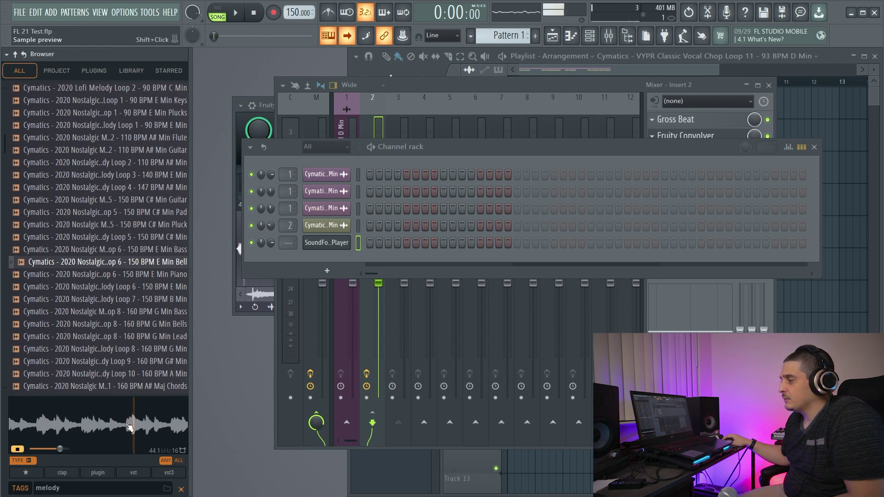
click(75, 423)
click(148, 424)
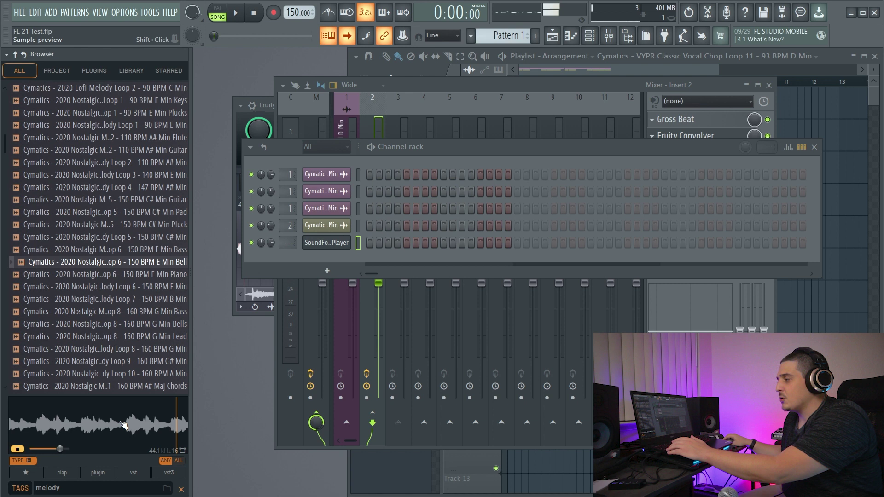
click(151, 425)
click(59, 425)
click(21, 423)
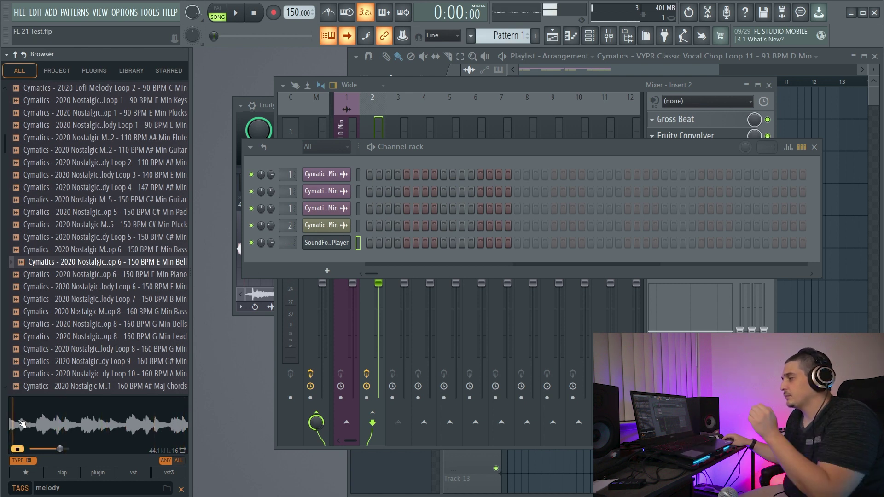
click(18, 449)
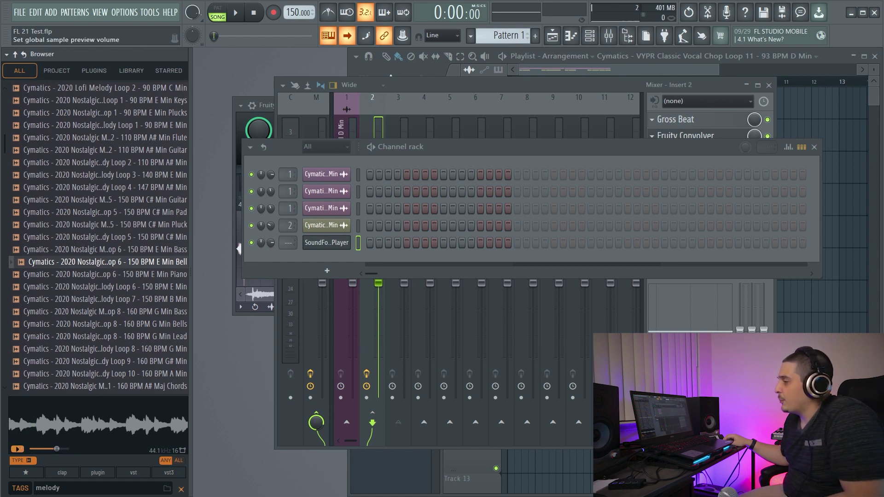
Lower the preview volume, audition the 160 BPM G Min, 150 BPM E Min and G Min Lead loops, then stop
drag(50, 449, 55, 449)
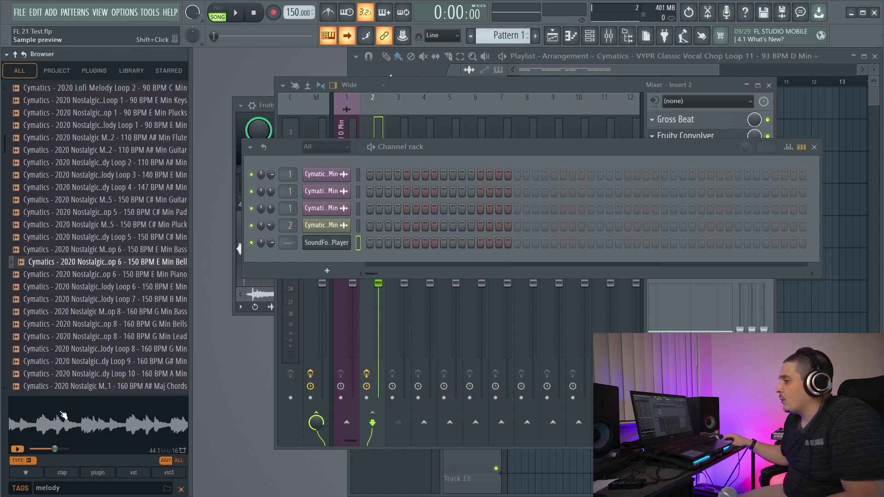
click(84, 349)
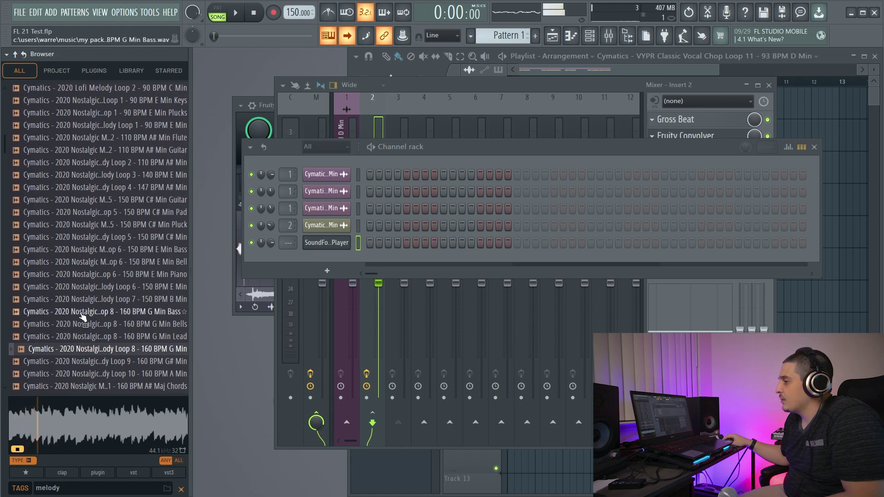
click(87, 286)
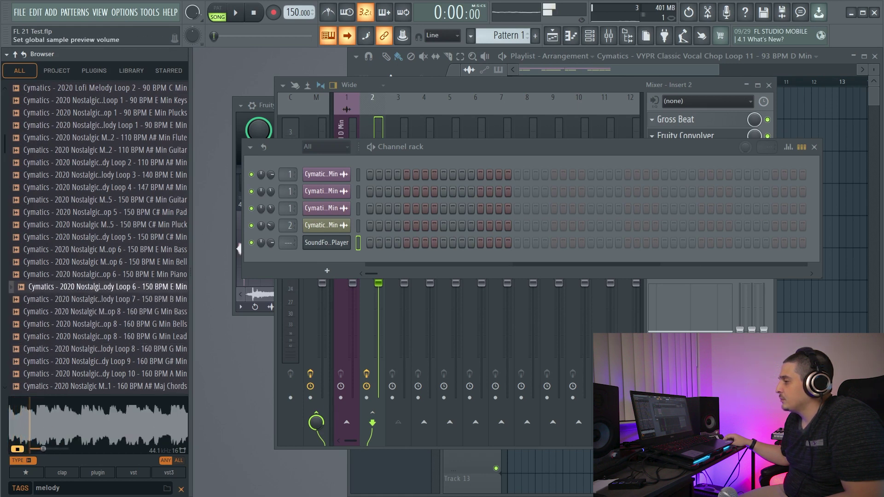
click(117, 336)
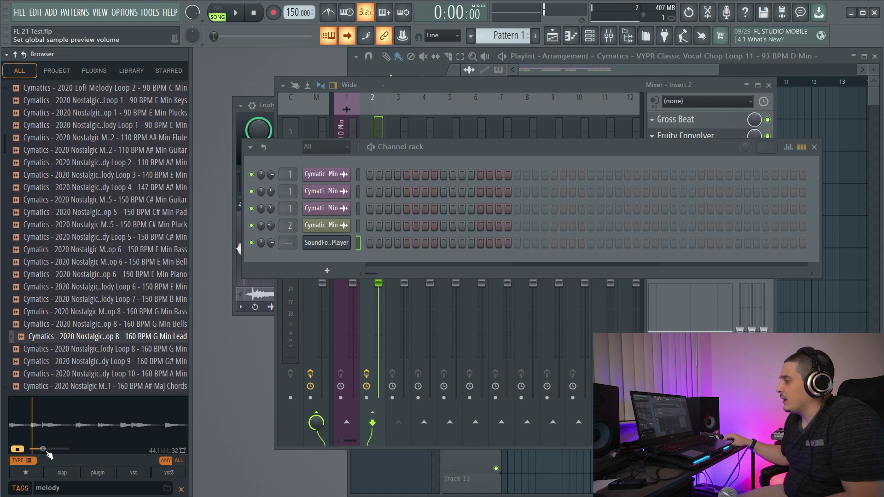
click(18, 449)
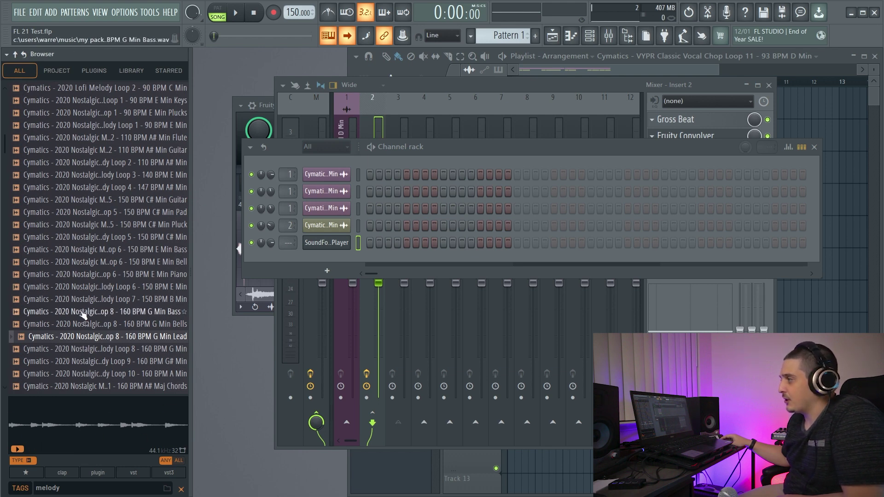
Turn on 'Show parent folders in search results' in the browser options and scroll through the results
scroll(78, 318, down, 3)
click(7, 54)
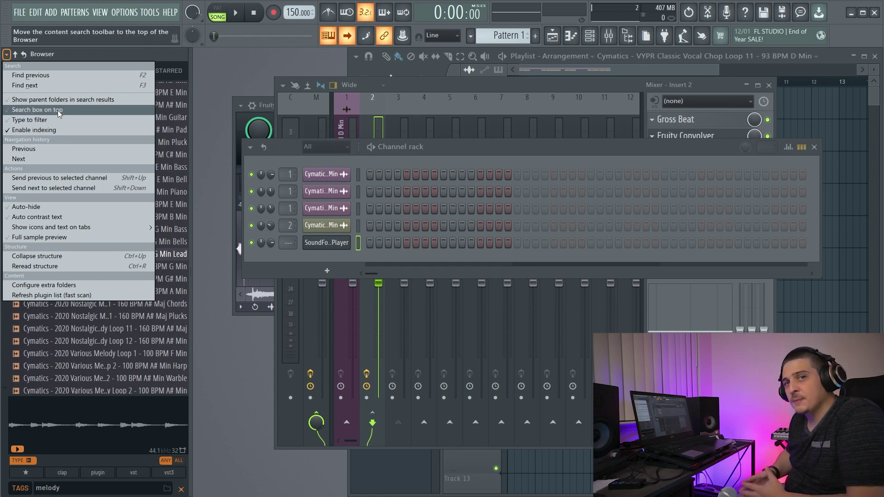
click(67, 100)
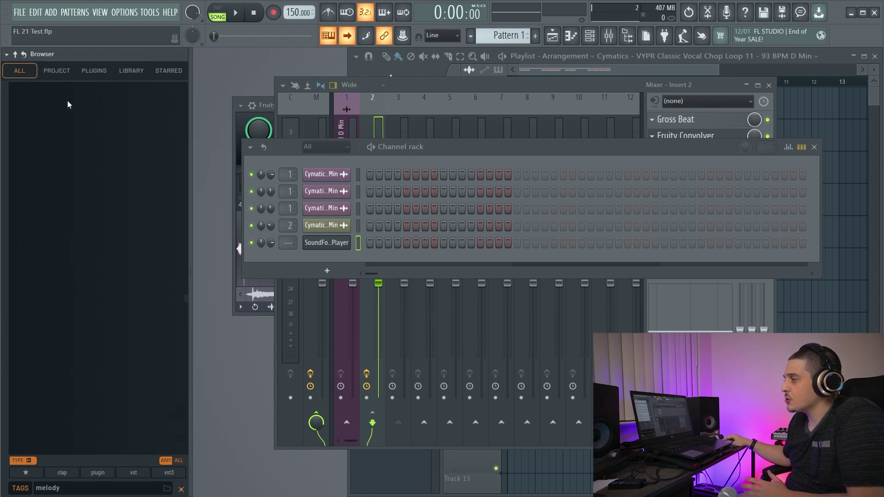
scroll(109, 238, down, 8)
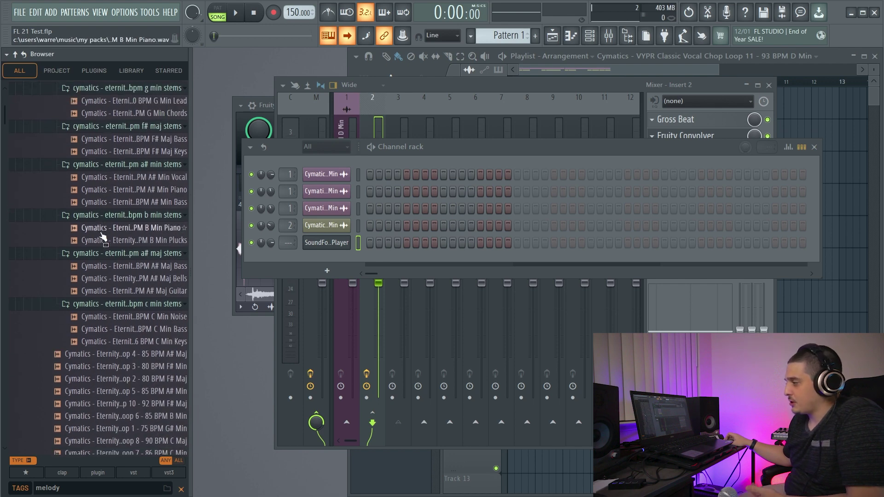
scroll(103, 237, up, 8)
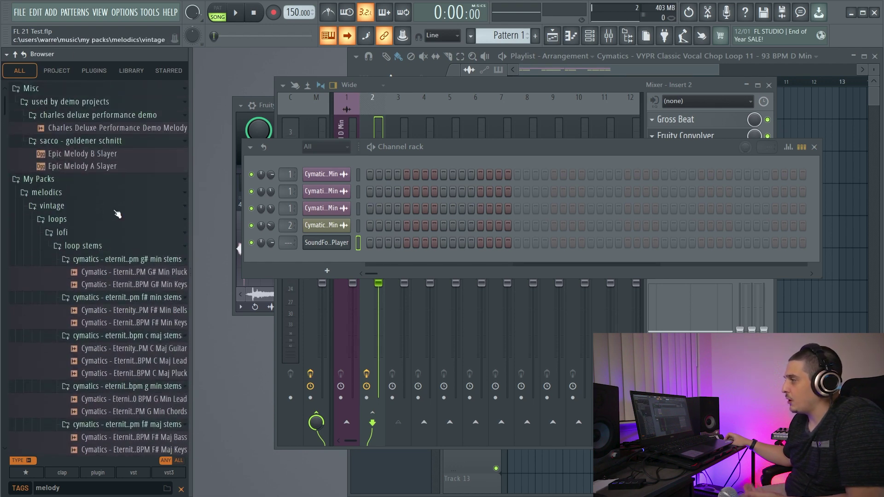
scroll(111, 228, down, 6)
scroll(113, 224, down, 2)
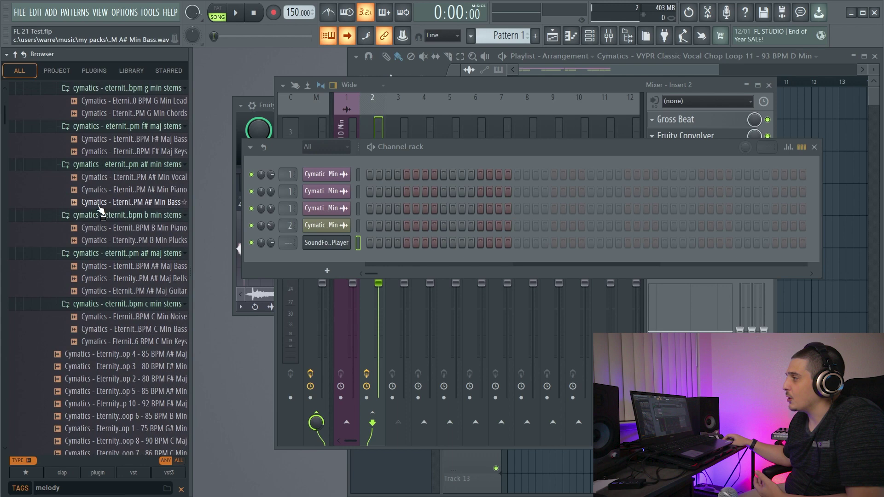
Turn parent folders in search results back off, enable 'Search box on top', and reopen the options
click(15, 54)
click(7, 53)
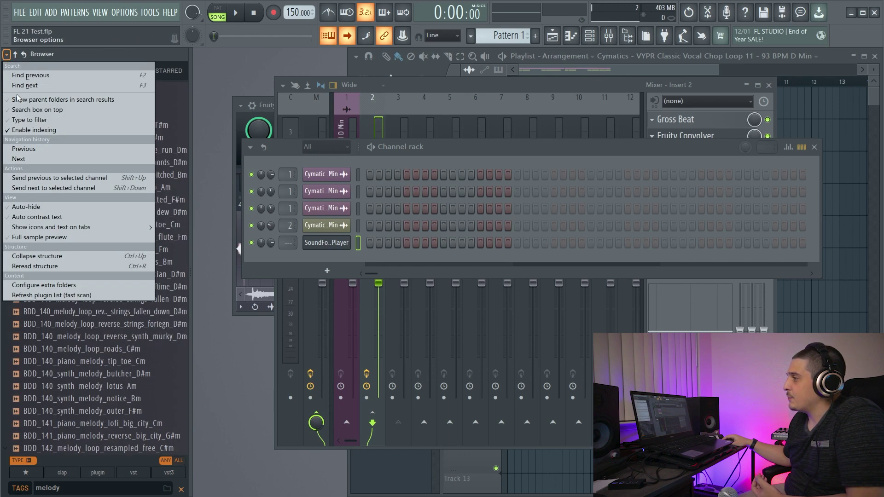
click(23, 111)
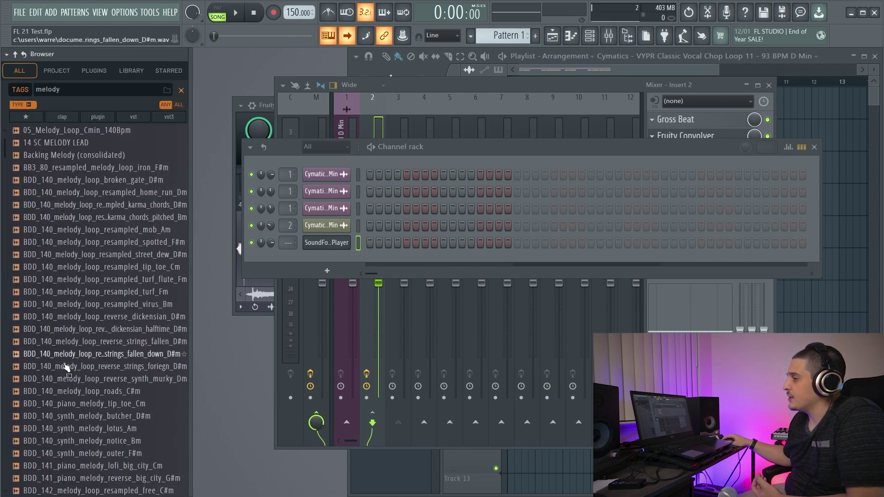
click(6, 54)
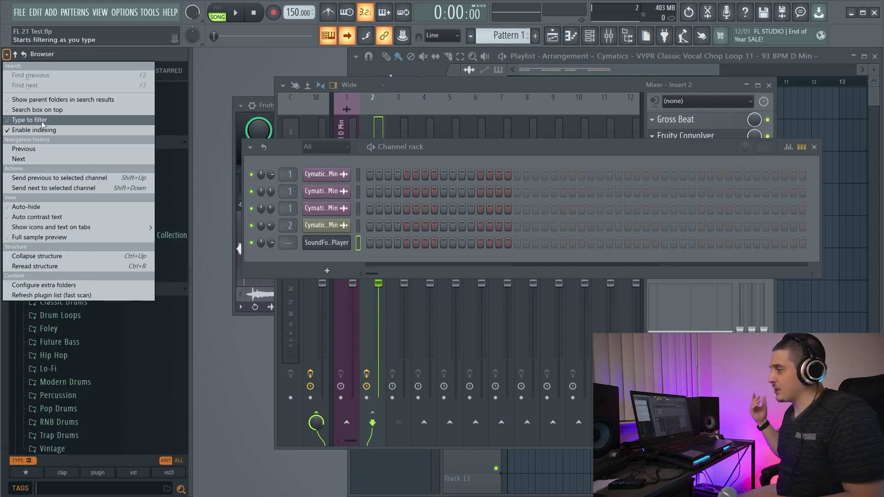
Search the browser tags for 'claps', then clear the search
click(65, 490)
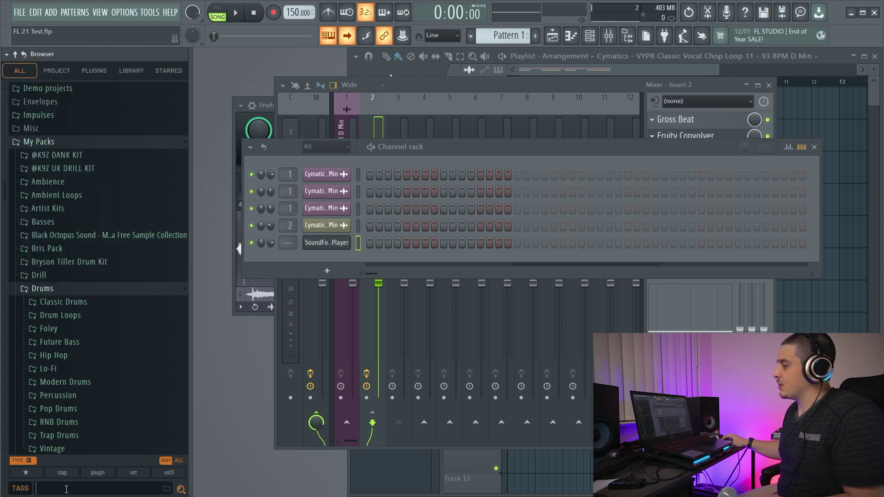
text(claps)
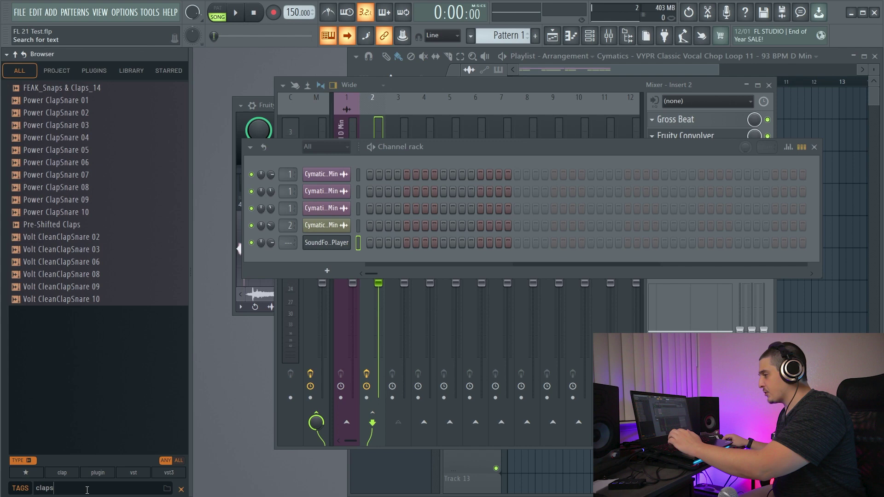
key(BackSpace)
key(BackSpace)
key(BackSpace)
key(BackSpace)
key(BackSpace)
Toggle Enable indexing in the browser options, then expand and collapse the Impulses folder
click(6, 54)
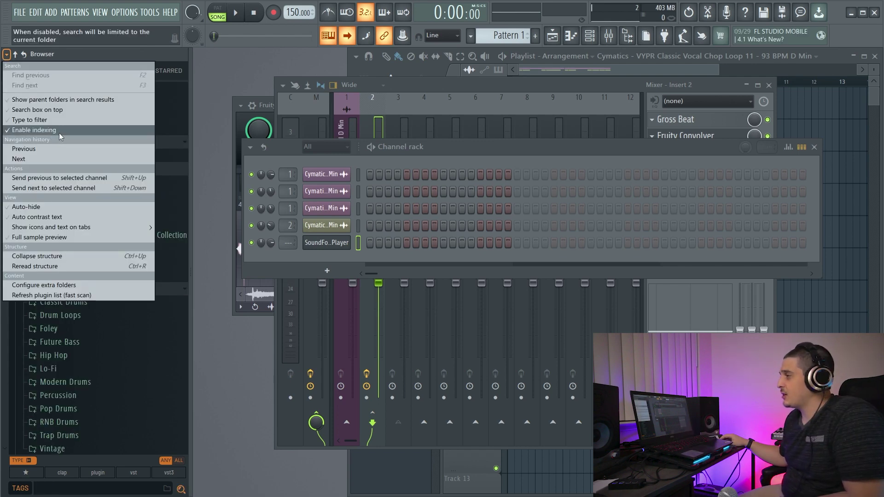
click(59, 132)
click(27, 115)
click(26, 115)
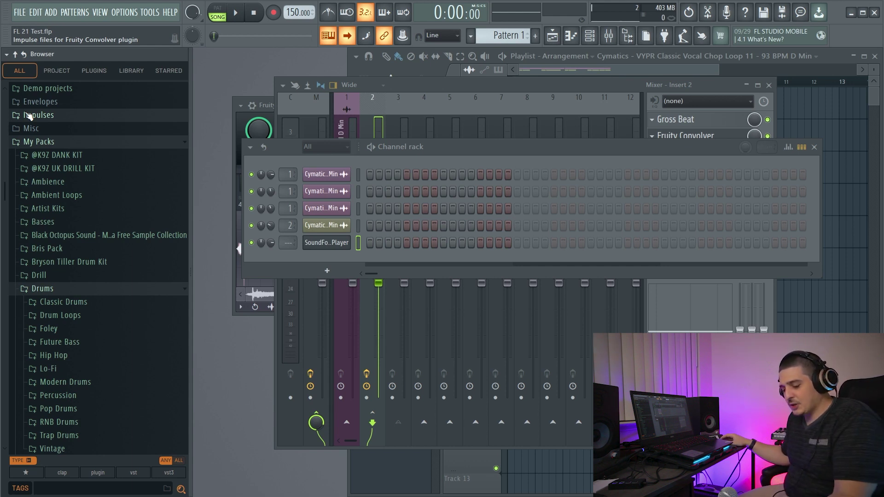
Search tags for 'clap', open Attack Clap 05's parent Claps folder, then close it
click(70, 487)
text(clap)
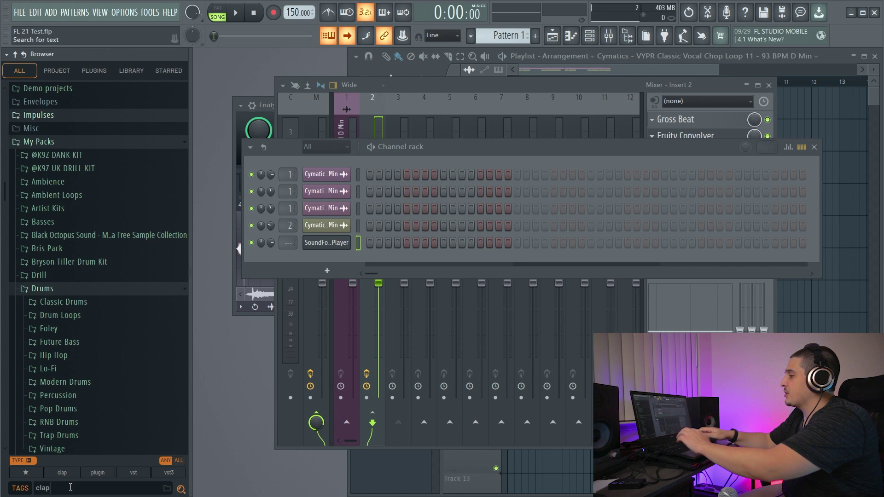
right_click(98, 214)
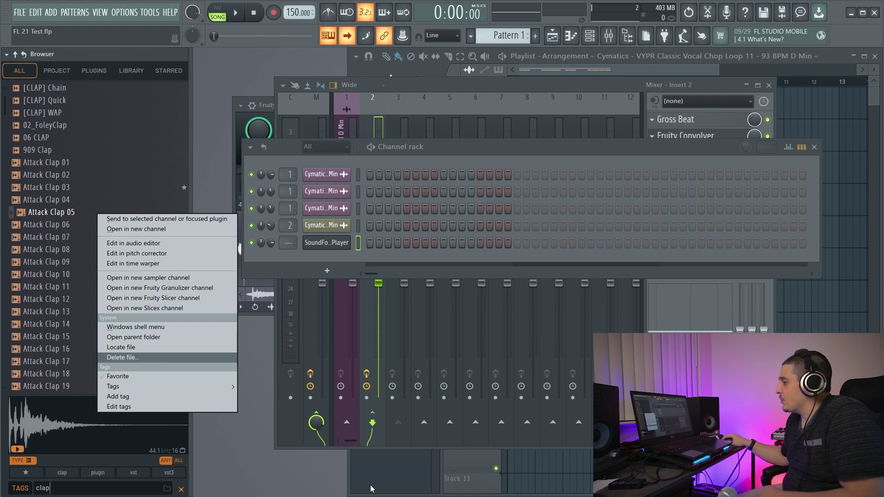
right_click(78, 212)
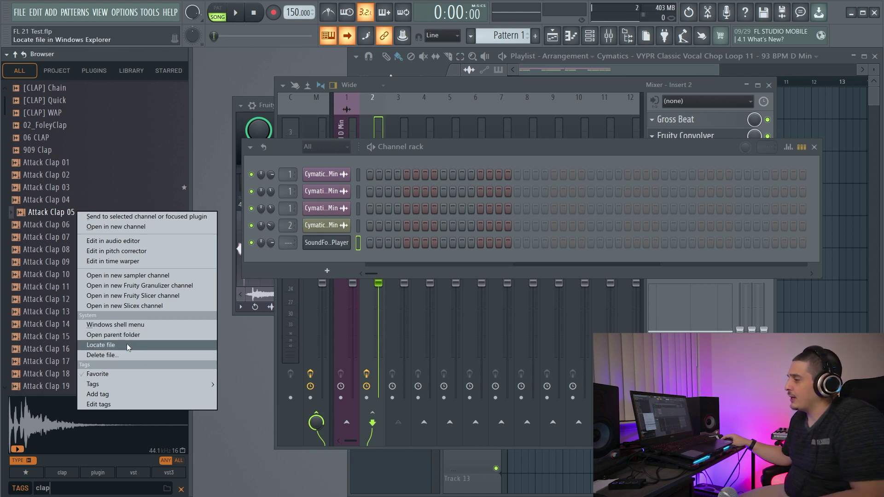
click(134, 336)
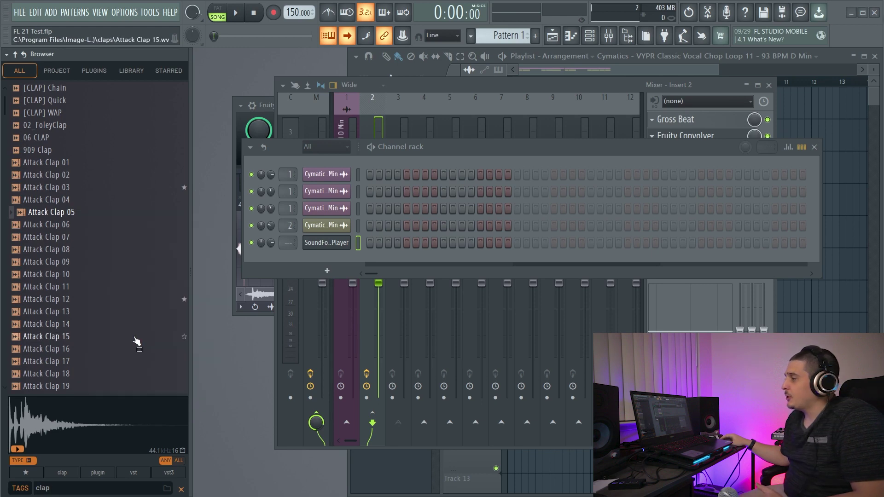
drag(427, 64, 449, 75)
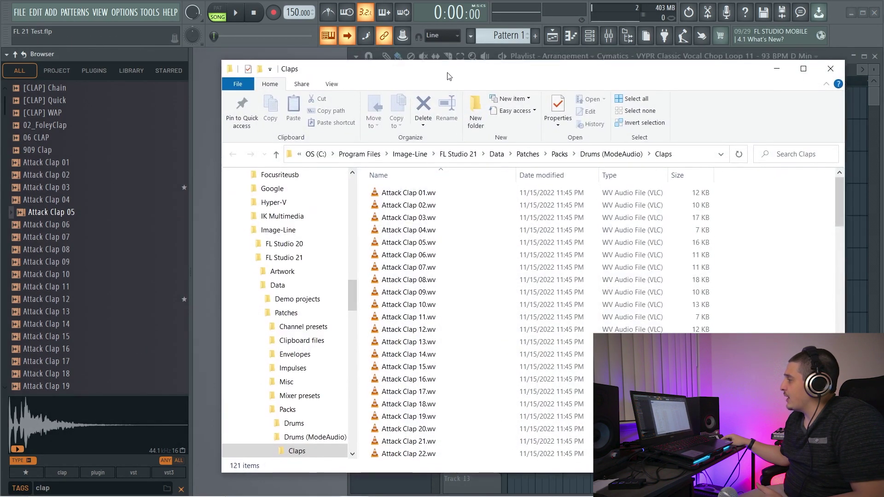
click(829, 70)
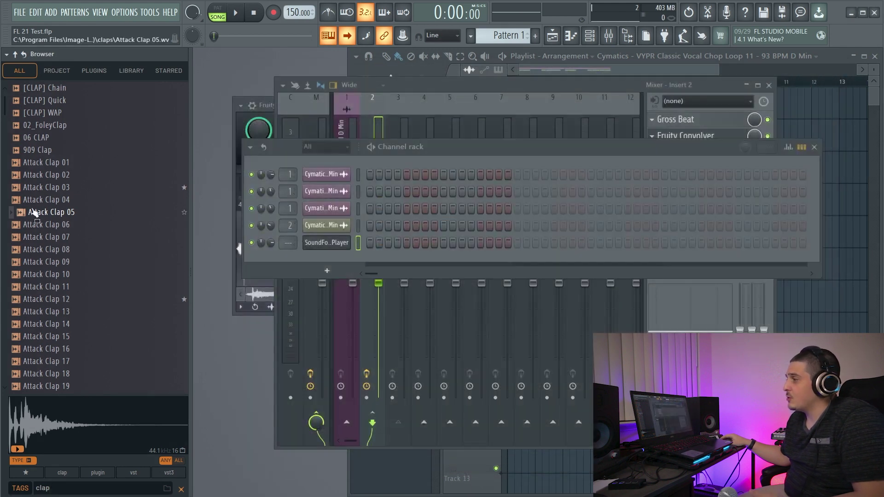
Locate Attack Clap 05 in Windows Explorer twice, closing the Claps window each time
right_click(44, 213)
click(84, 342)
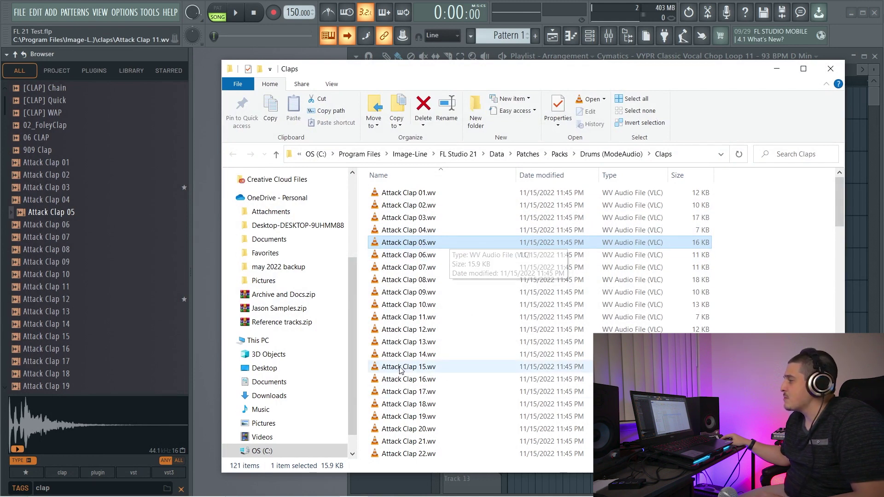
click(830, 69)
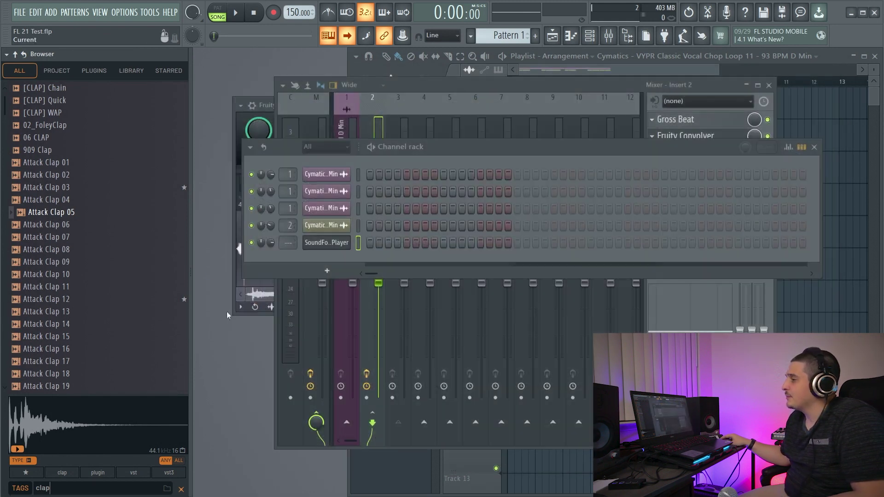
right_click(52, 212)
click(91, 341)
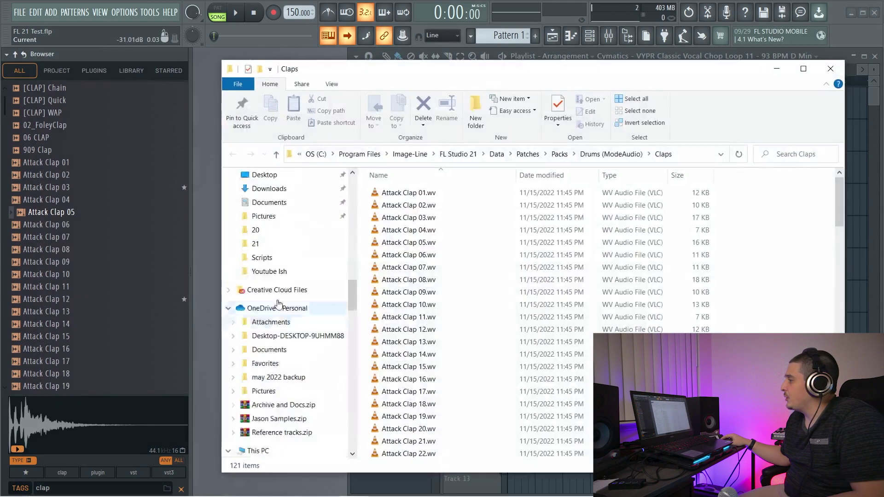
click(830, 69)
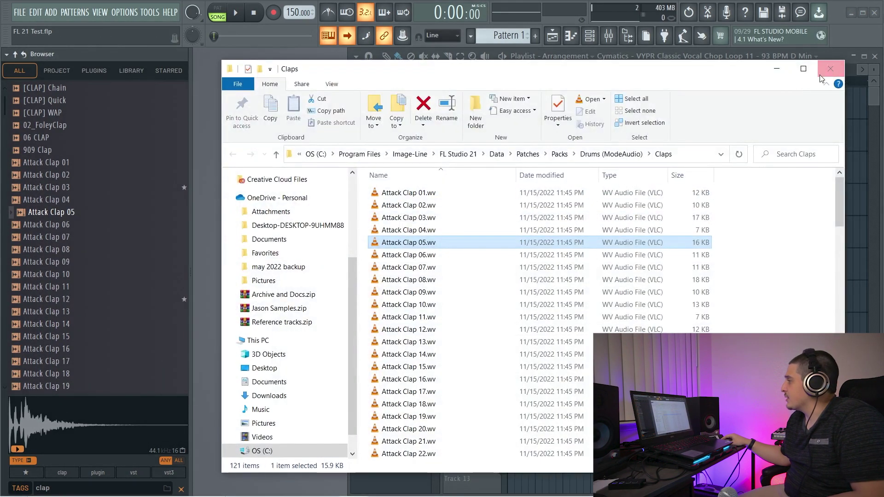
click(830, 68)
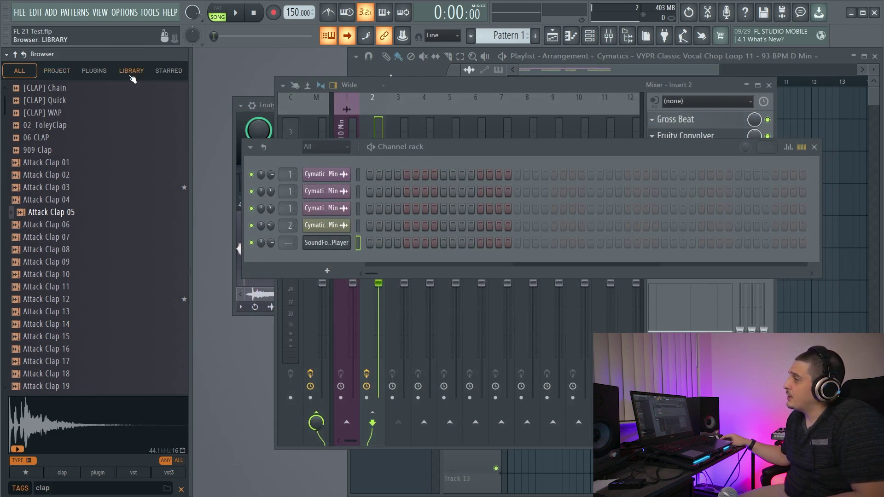
Open and close the ALL tab's options, then switch to another project window and back
right_click(21, 72)
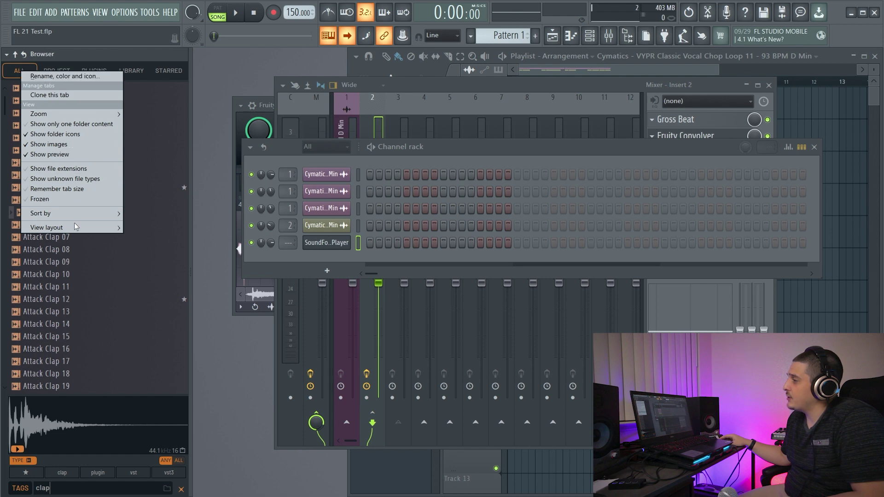
click(20, 72)
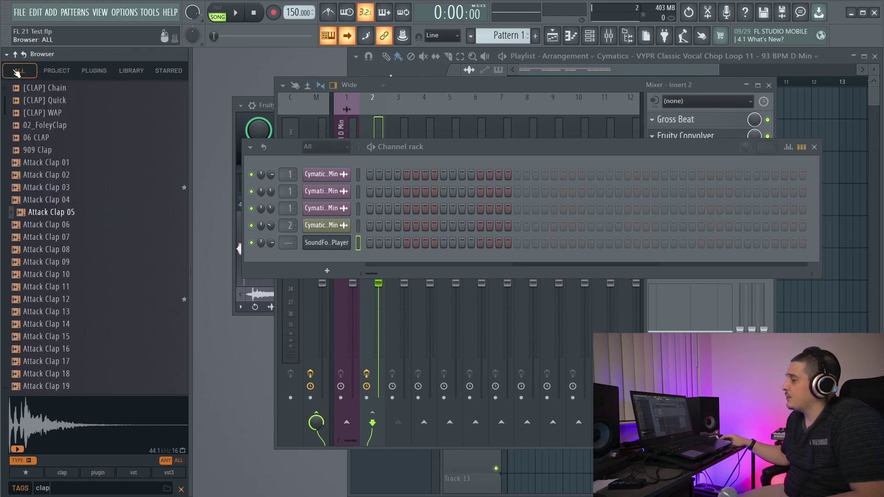
key(alt+Tab)
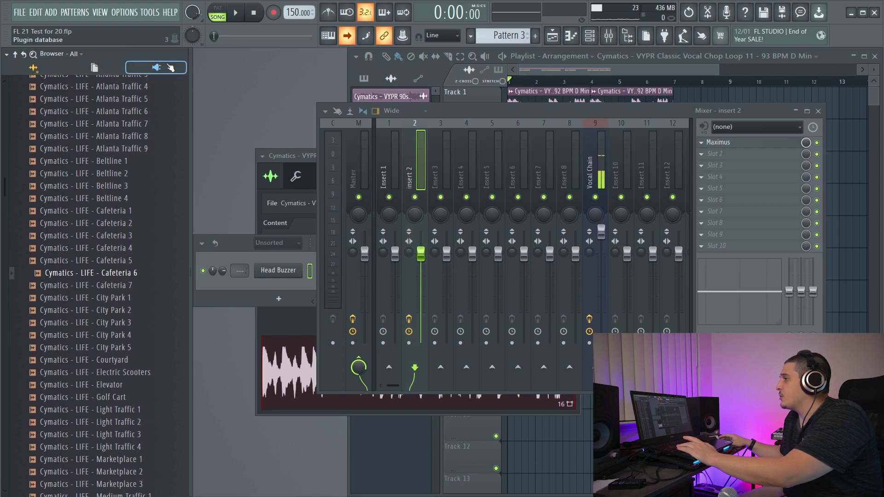
key(alt+Tab)
Open the ALL tab's 'Rename, color and icon' settings, dismiss them, and switch to PROJECT
right_click(18, 71)
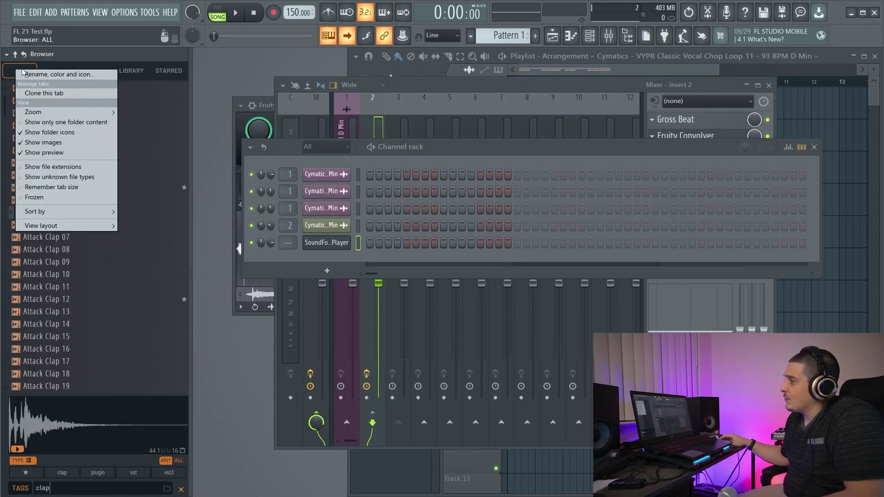
click(76, 78)
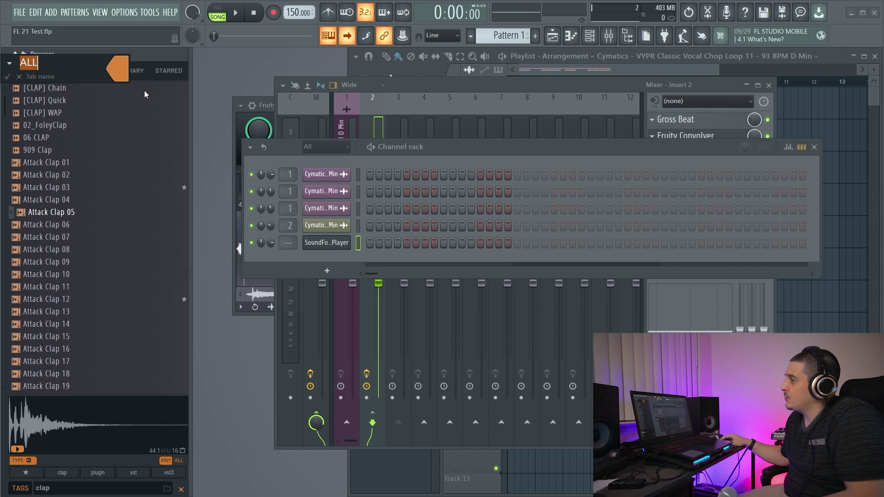
click(19, 76)
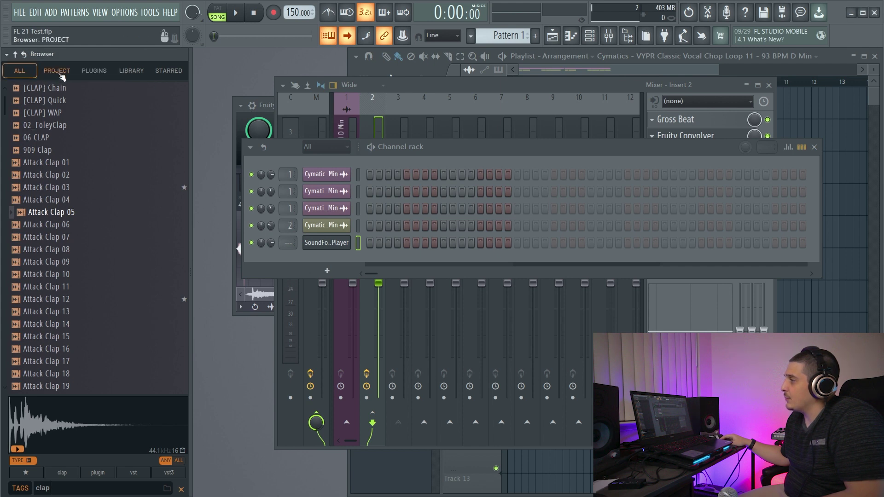
click(28, 72)
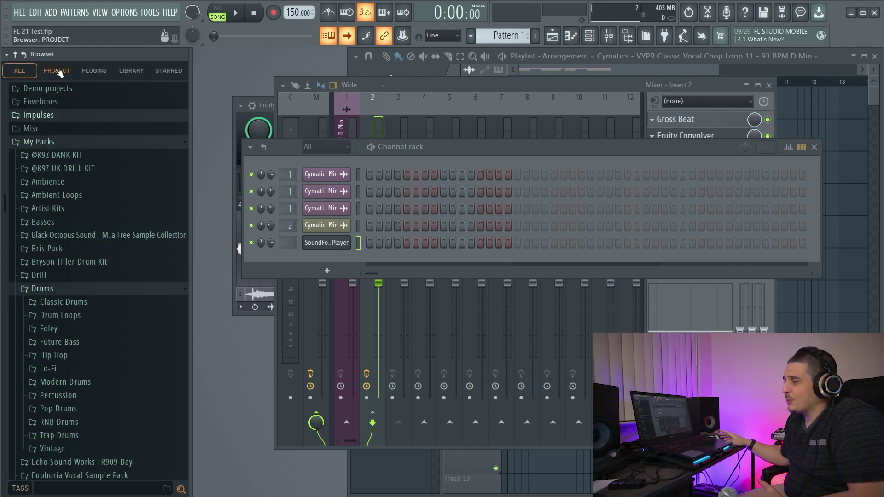
Set the ALL tab's list Zoom to Huge
right_click(28, 71)
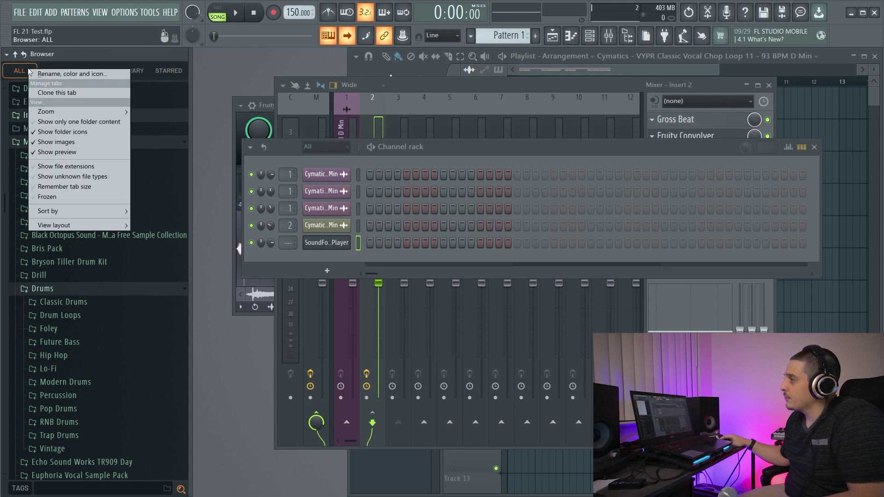
mouse_move(68, 114)
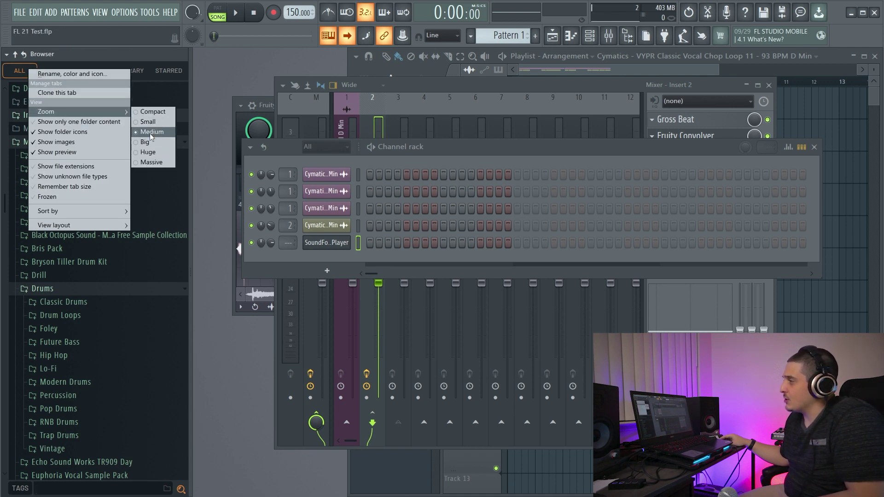
click(161, 153)
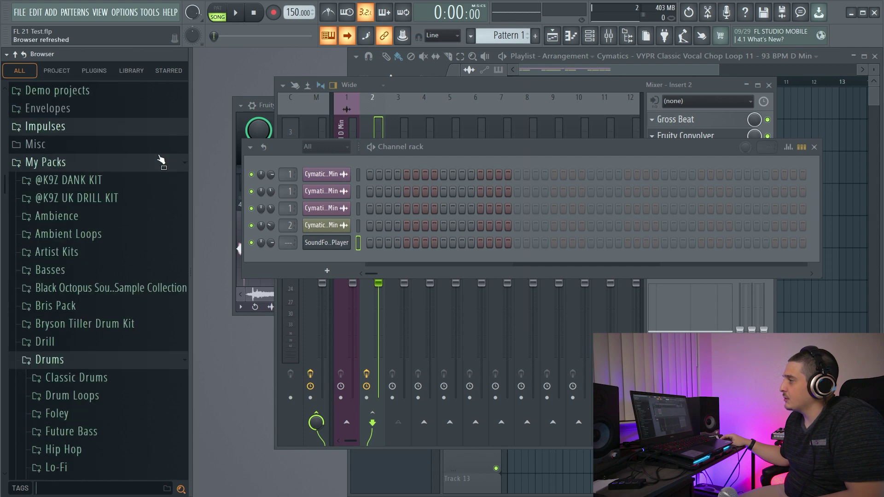
Look through the PROJECT, PLUGINS and LIBRARY browser tabs
click(56, 71)
click(94, 72)
click(132, 73)
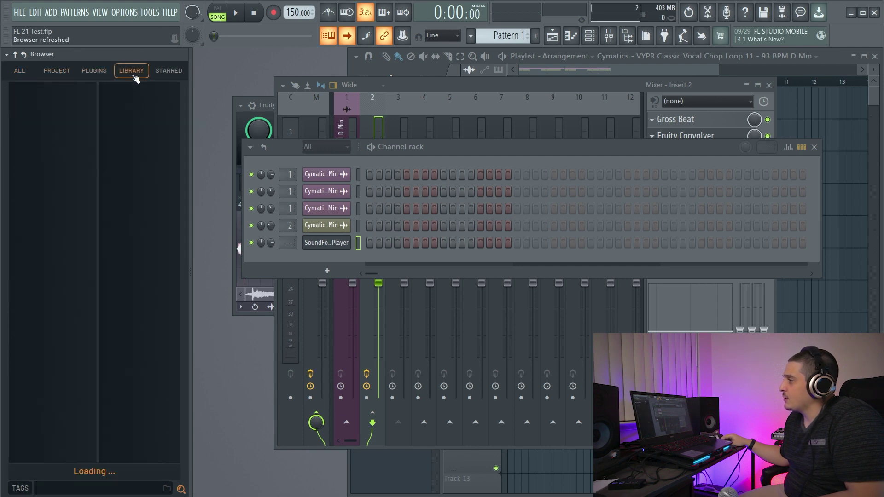
click(95, 71)
click(56, 72)
Shrink the browser list text back to a smaller Zoom size
right_click(28, 71)
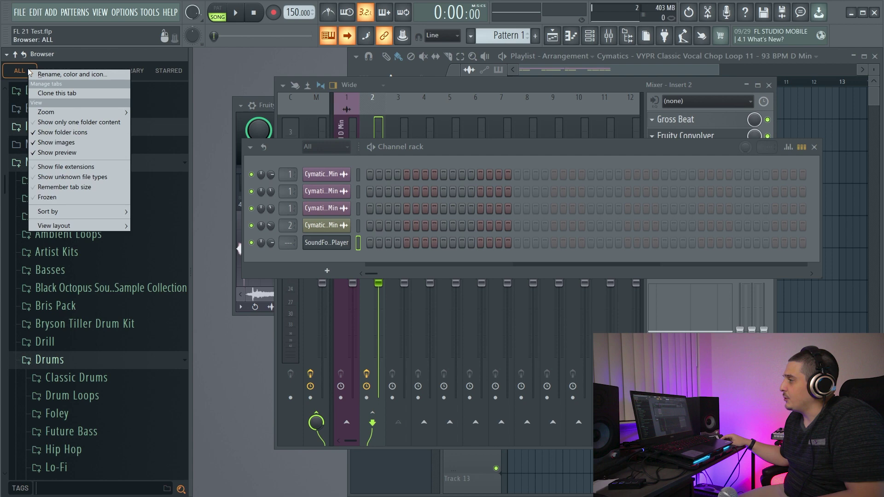
mouse_move(106, 112)
click(164, 134)
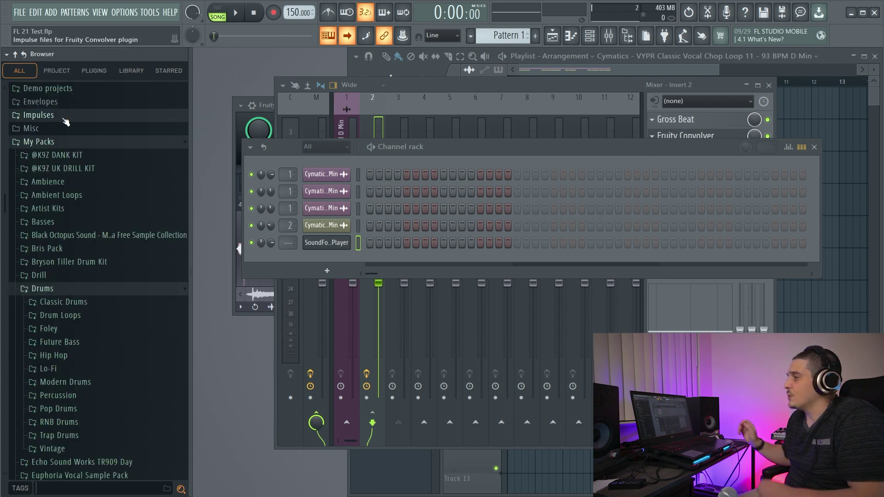
Hide the PROJECT tab from the browser
scroll(65, 123, up, 5)
right_click(57, 72)
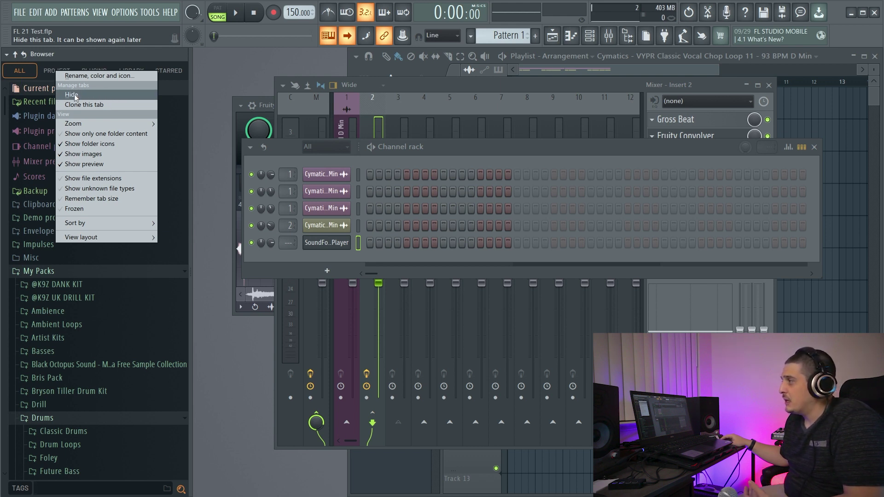
click(49, 72)
Restore every hidden browser tab with Show hidden > Show all hidden tabs
right_click(34, 72)
mouse_move(110, 116)
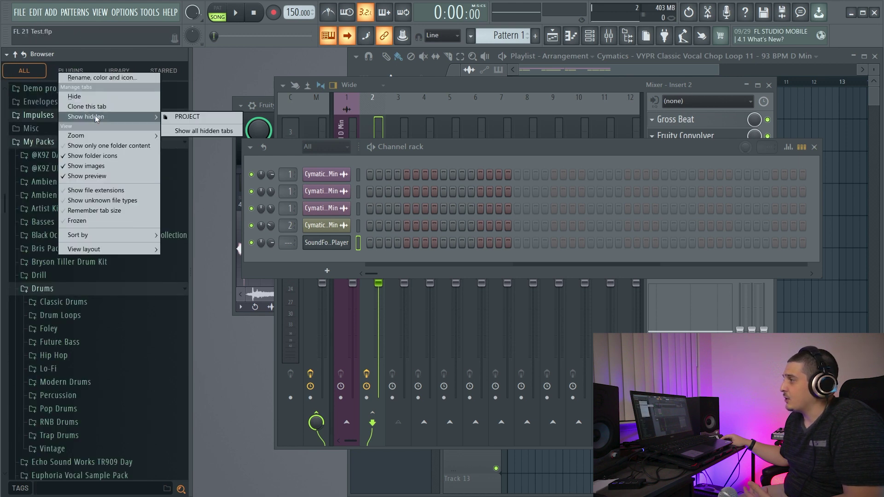
click(195, 131)
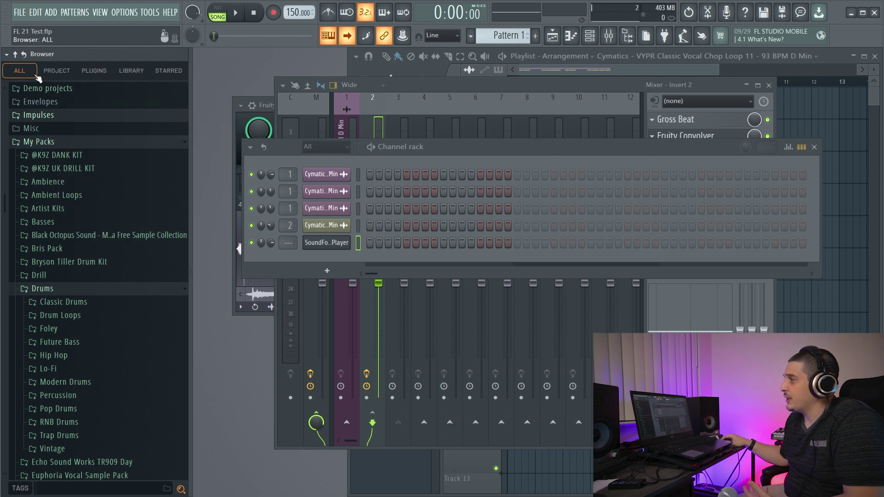
right_click(69, 75)
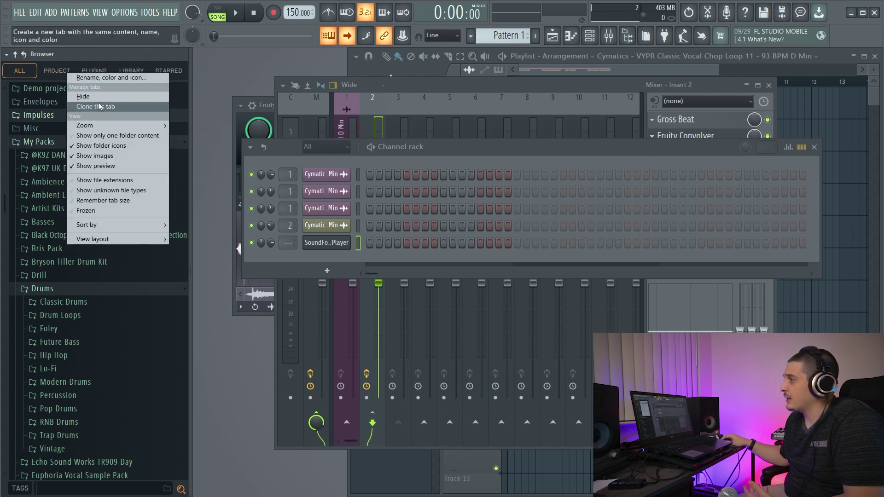
Clone the PROJECT tab, move the clone one place left, then delete it
click(88, 89)
right_click(174, 70)
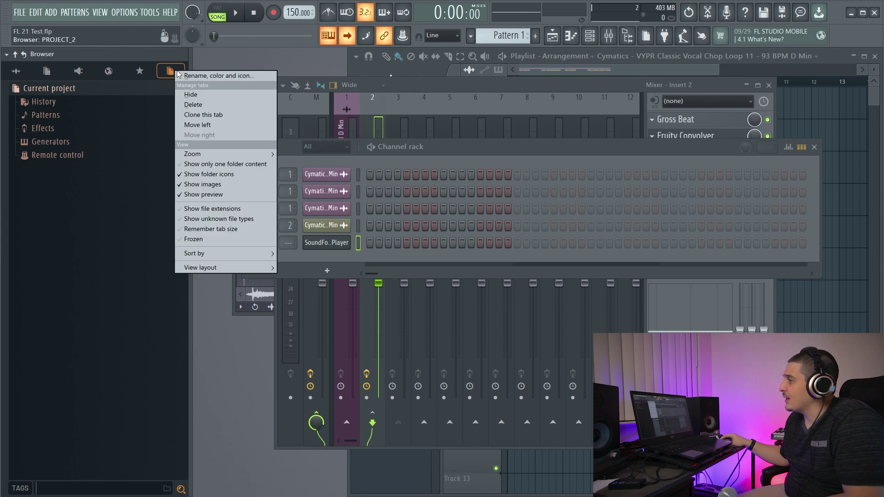
click(200, 125)
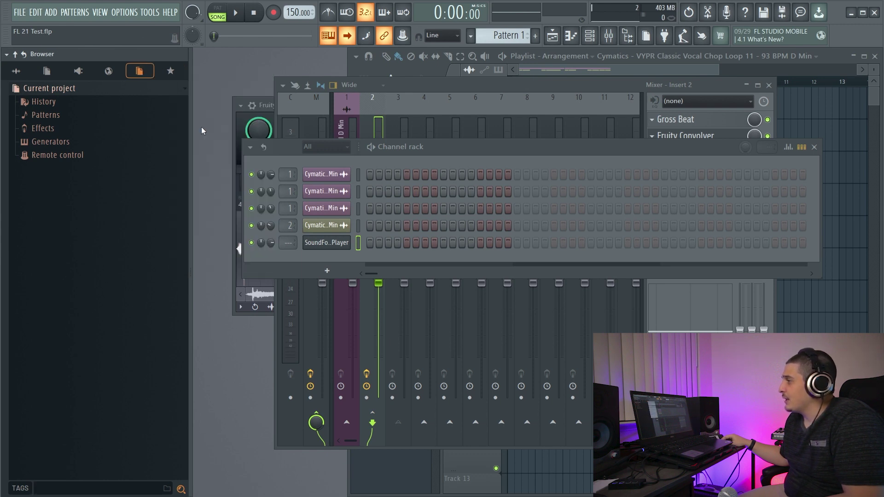
right_click(170, 71)
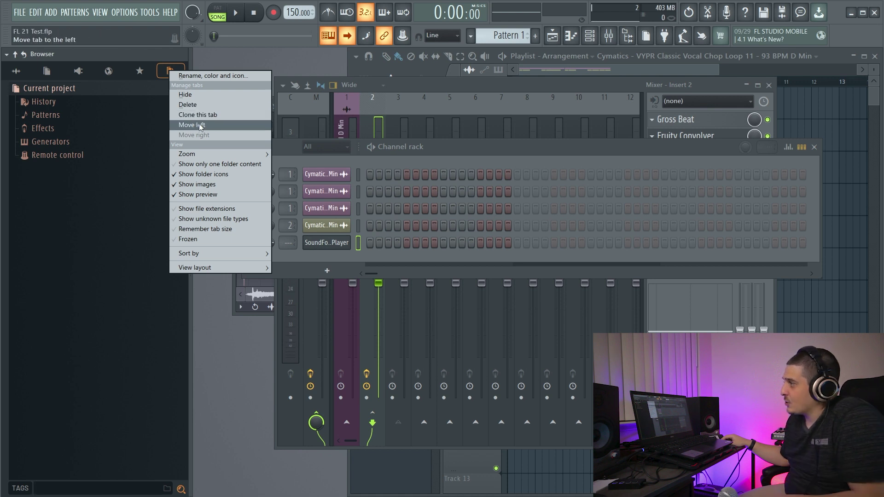
click(193, 105)
Switch to PLUGINS, change an option in its tab menu, then return to the ALL tab
right_click(108, 67)
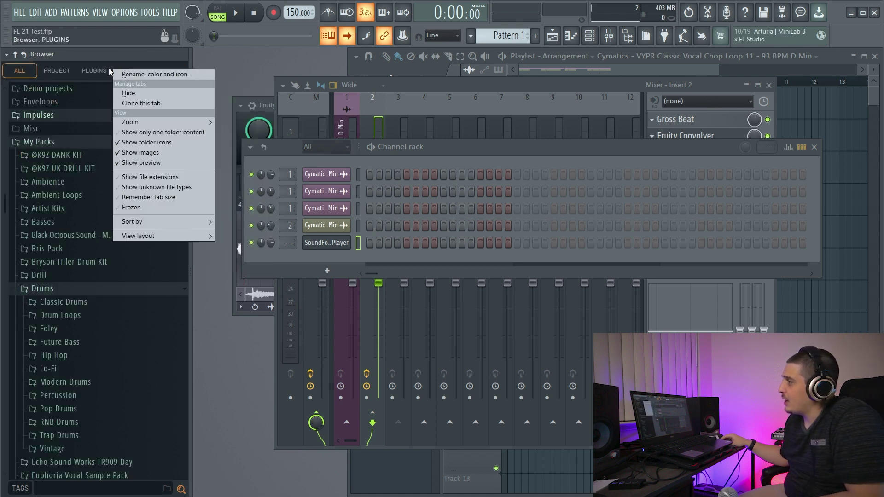
click(59, 71)
right_click(60, 72)
click(87, 124)
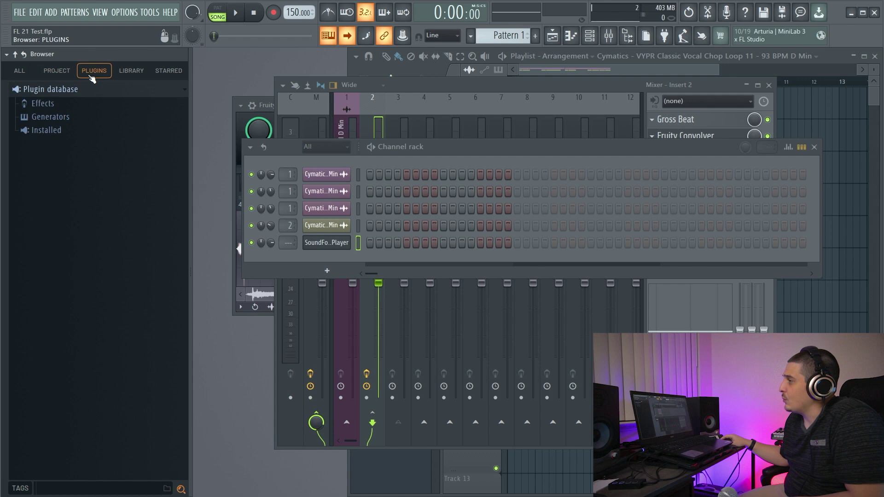
right_click(94, 73)
click(58, 70)
right_click(23, 69)
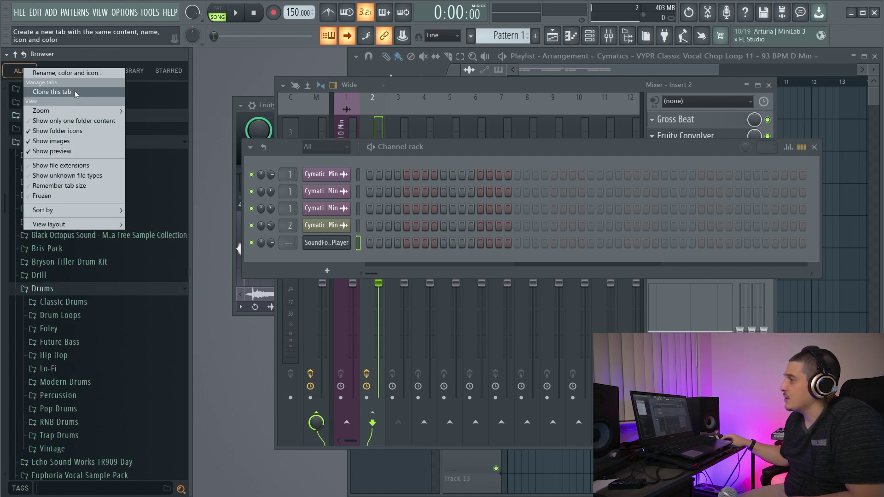
Enable 'Show only one folder content' and test it on Drums, Black Octopus Sound and Ambient Loops
click(102, 122)
scroll(59, 226, down, 3)
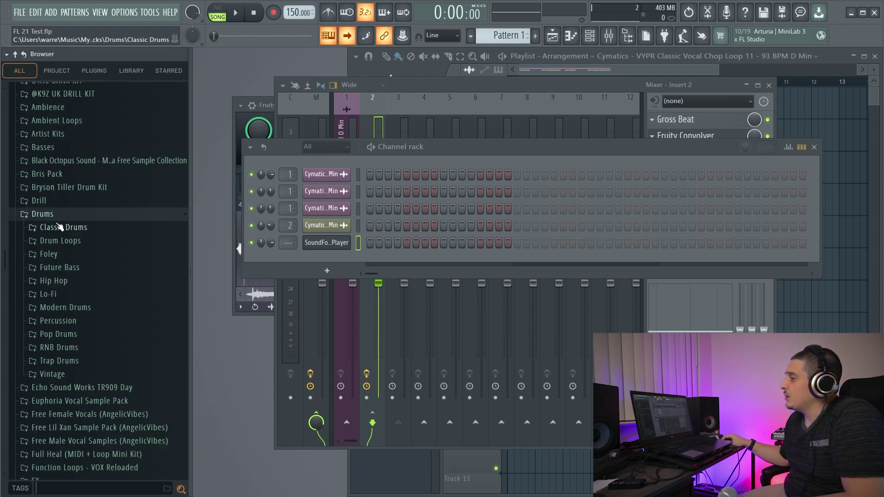
click(46, 214)
click(59, 160)
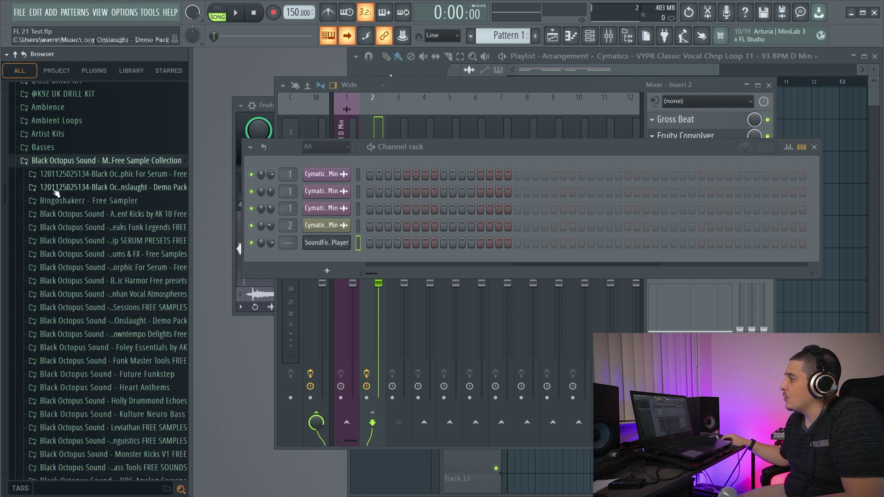
click(53, 121)
click(44, 244)
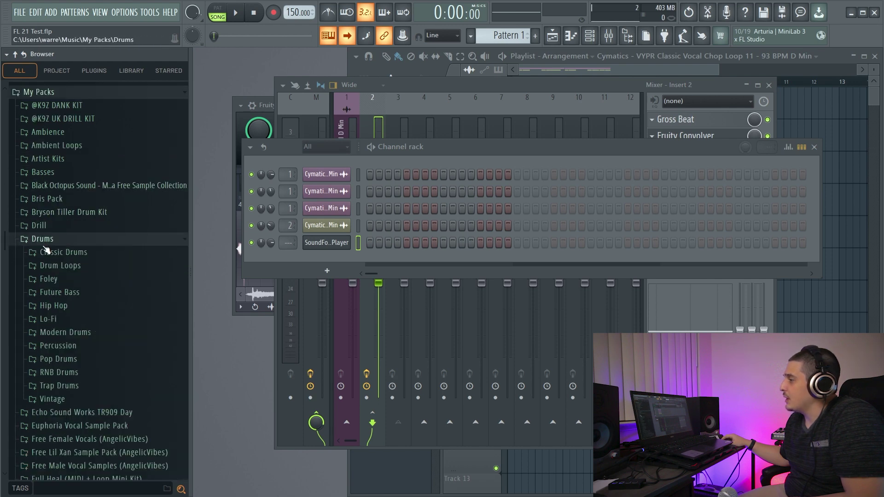
Turn single-folder expansion off and expand Black Octopus Sound, Ambience and Ambient Loops together
right_click(24, 71)
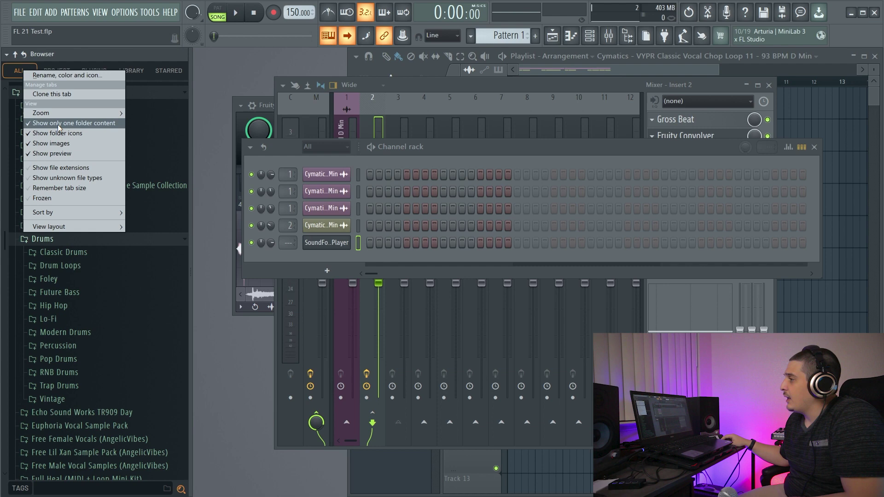
click(57, 123)
click(41, 182)
scroll(29, 157, down, 5)
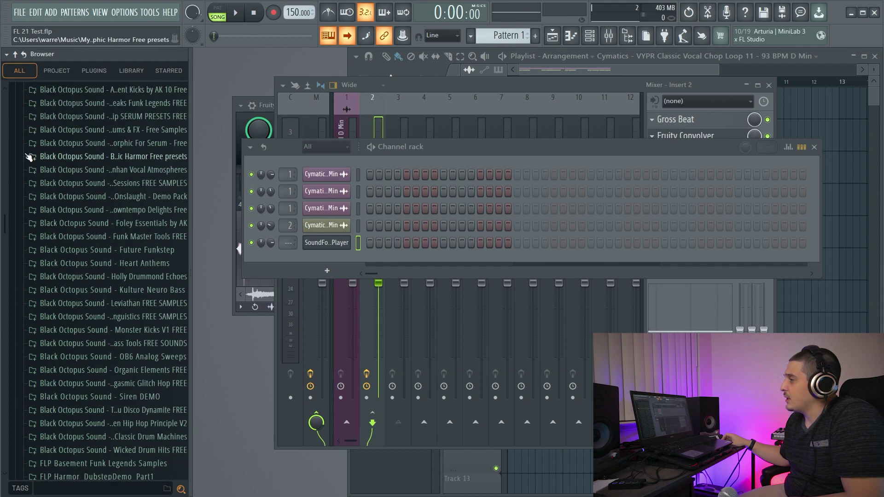
scroll(29, 157, up, 9)
click(46, 208)
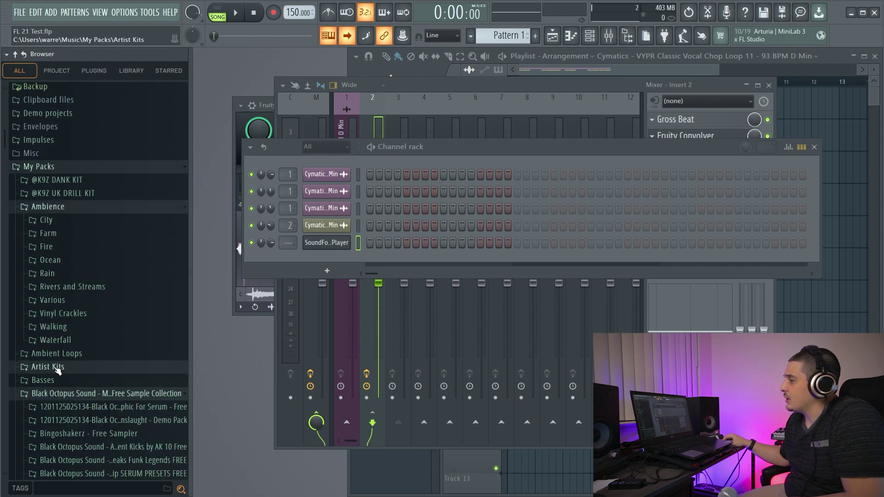
click(55, 354)
scroll(28, 138, down, 2)
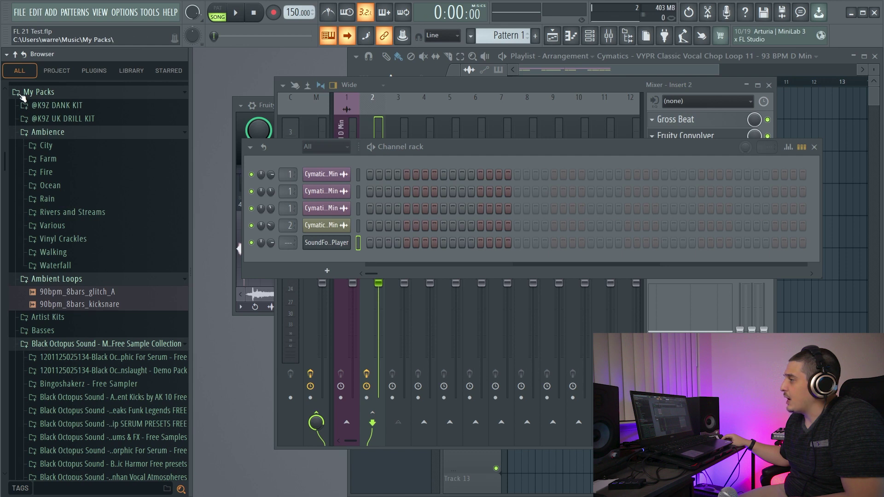
Hide the browser's folder icons, then show them again
right_click(18, 70)
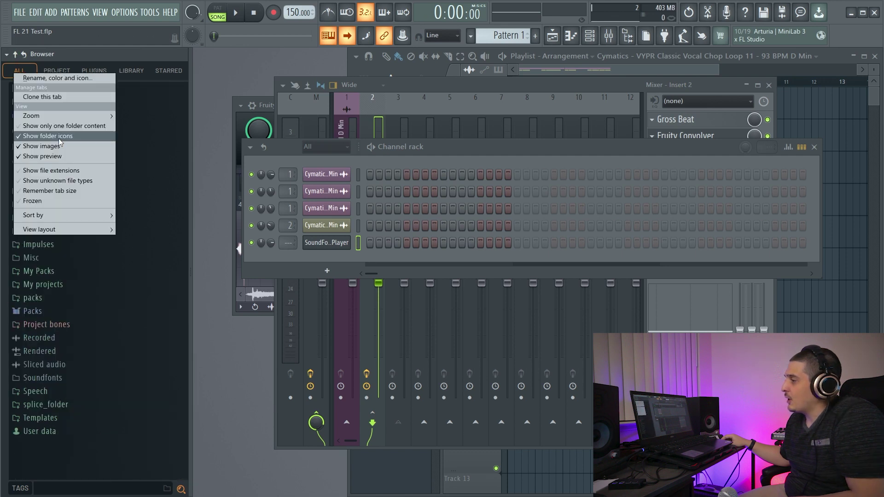
click(59, 137)
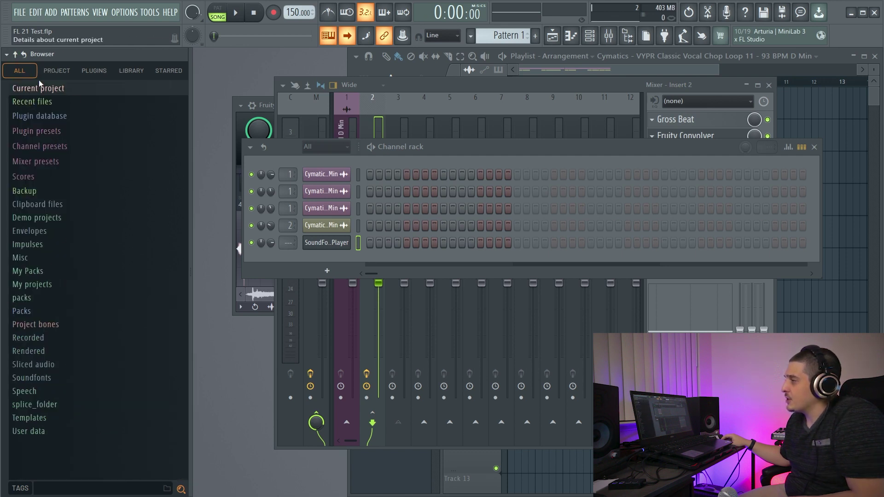
right_click(18, 71)
click(65, 138)
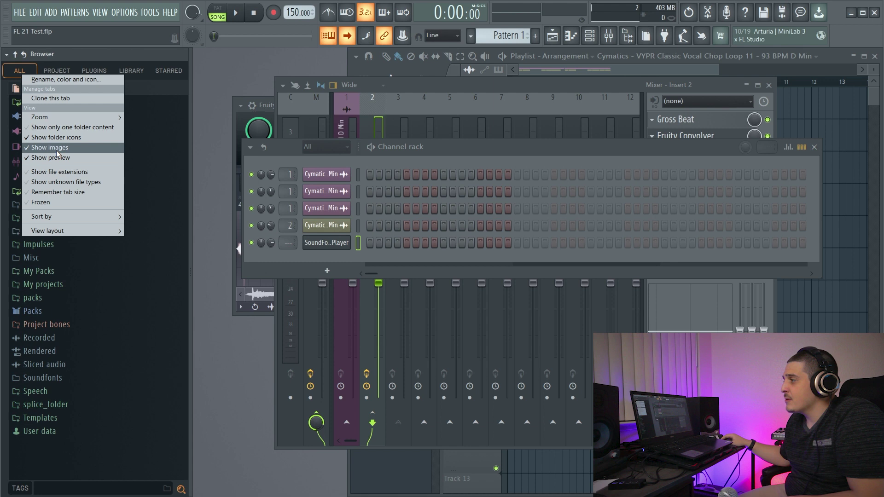
On the PLUGINS tab, turn Show images off and back on
click(94, 70)
right_click(92, 69)
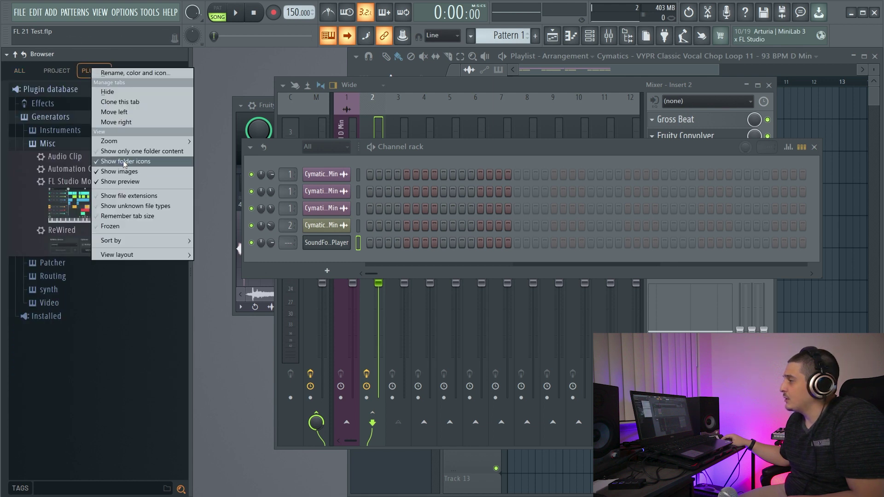
click(128, 173)
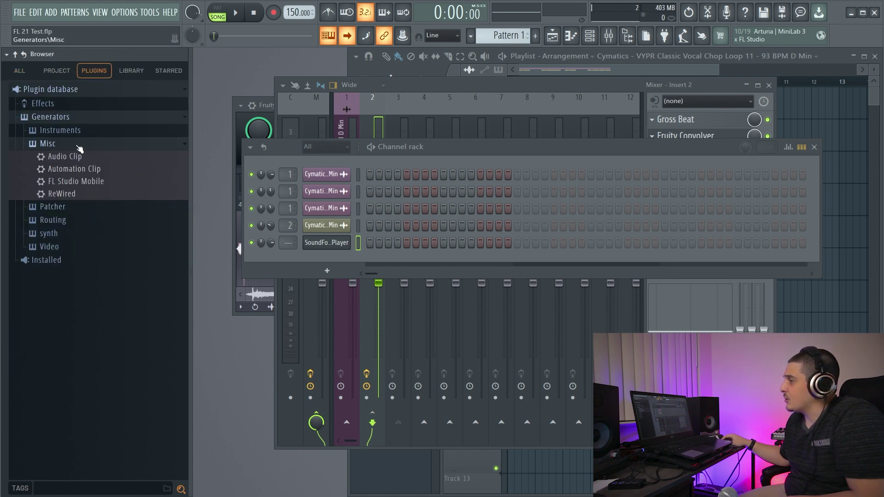
right_click(95, 73)
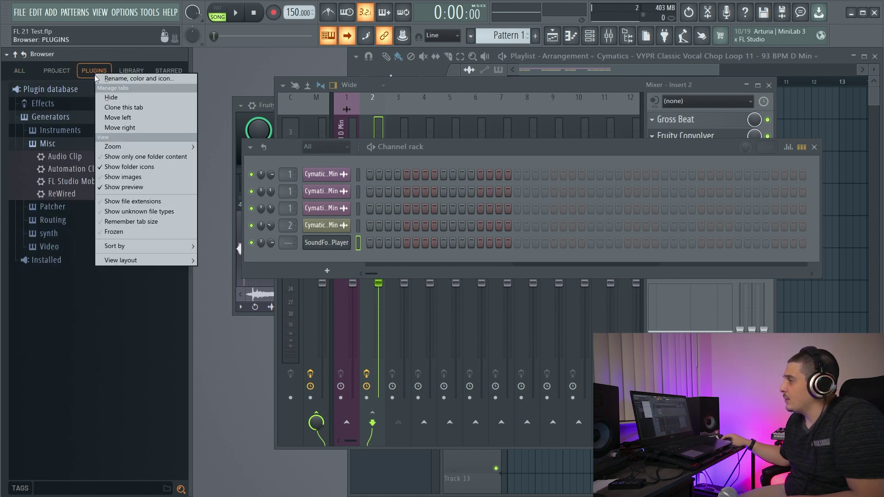
click(119, 178)
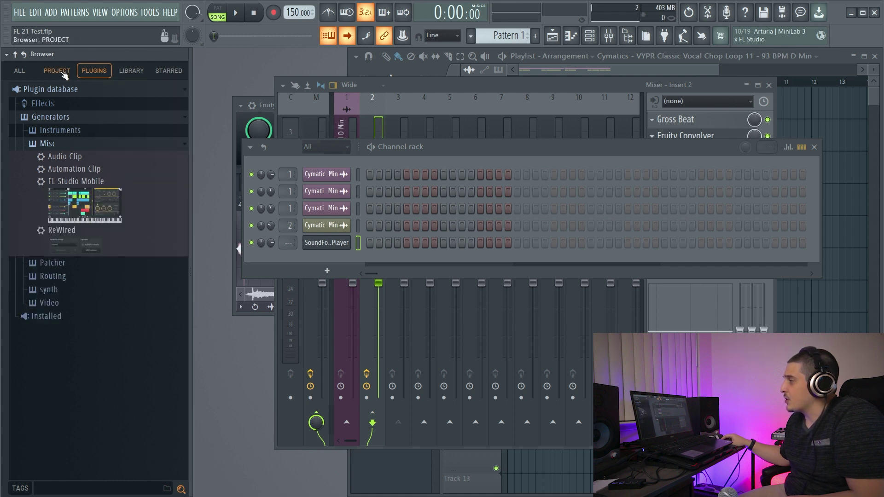
Return to the ALL tab, expand Packs, and search tags for 'clap'
right_click(91, 75)
click(109, 166)
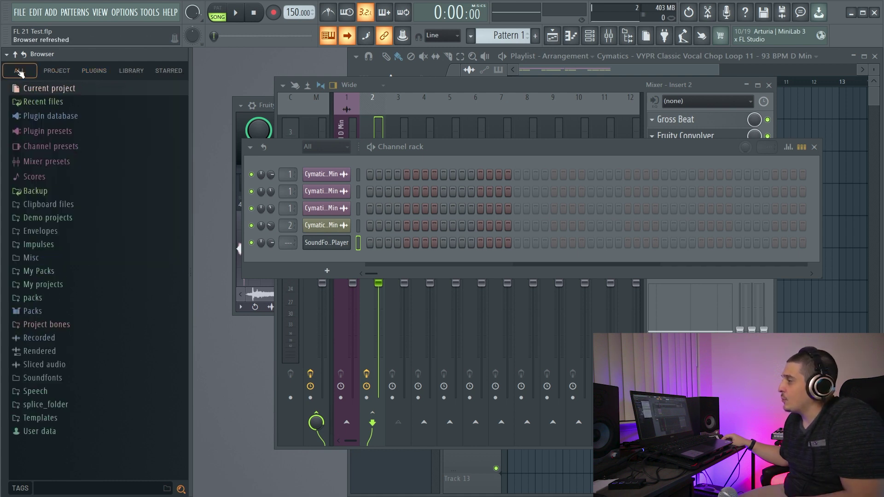
click(33, 310)
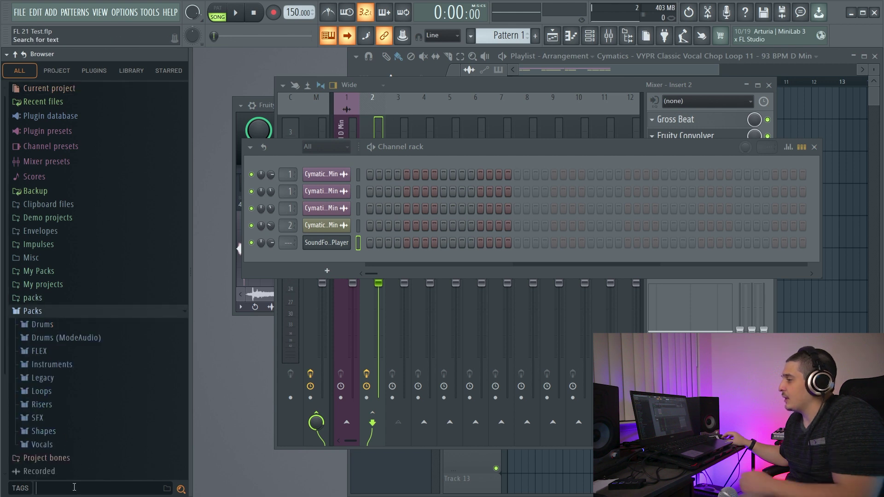
text(clap)
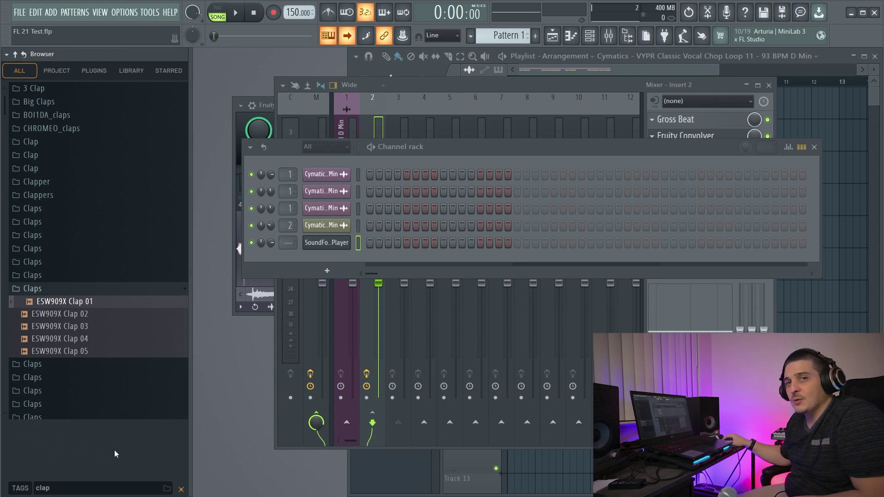
right_click(17, 74)
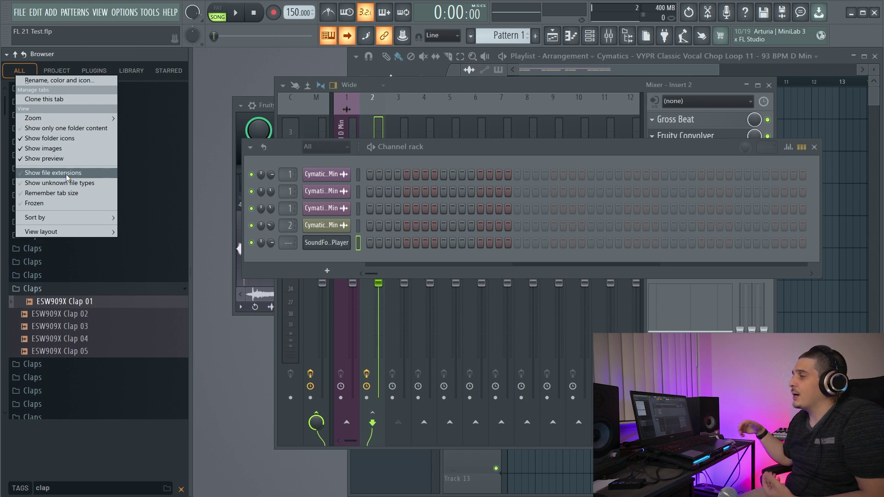
Dismiss the ALL tab's view options with Escape, then bring them back up
key(Escape)
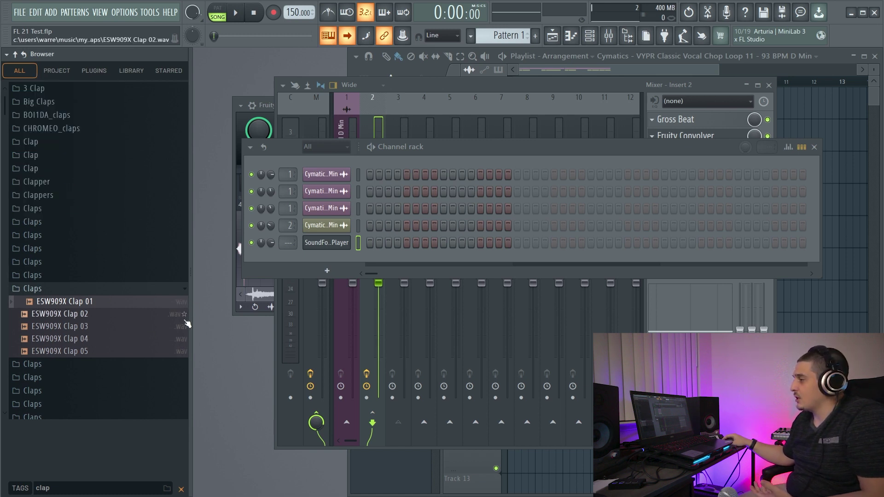
right_click(17, 70)
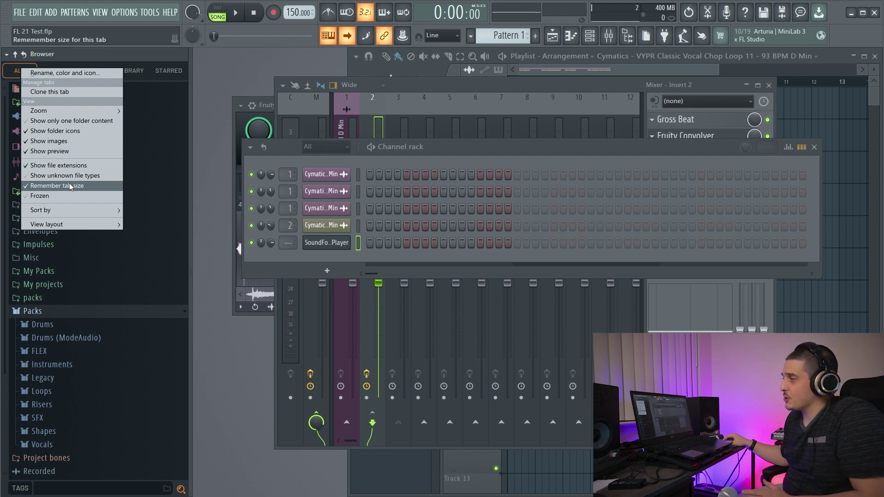
Toggle remembering the tab size, then expand Risers, Legacy > Loops and Drums > Hats folders
click(47, 197)
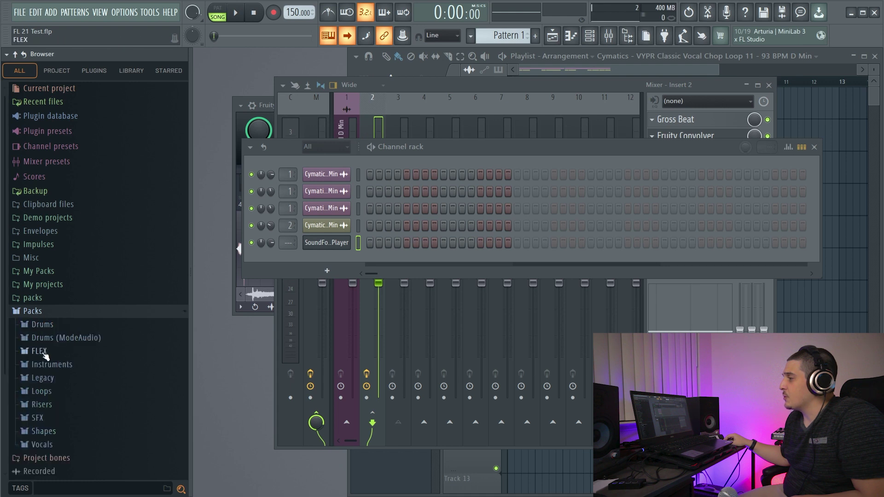
click(41, 404)
click(53, 84)
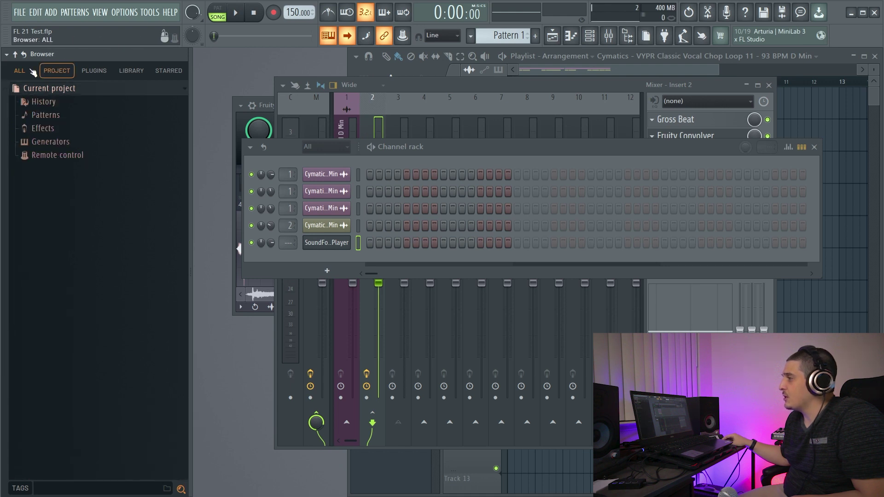
click(52, 84)
click(51, 378)
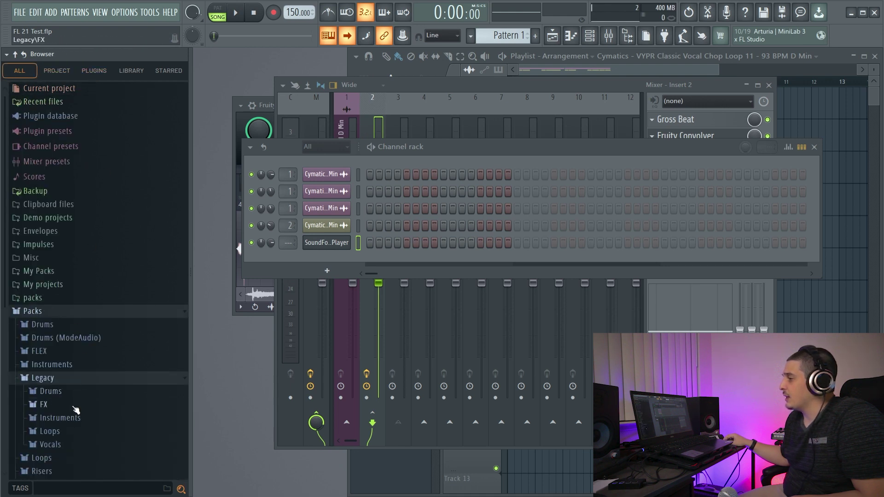
click(78, 435)
click(82, 325)
click(80, 352)
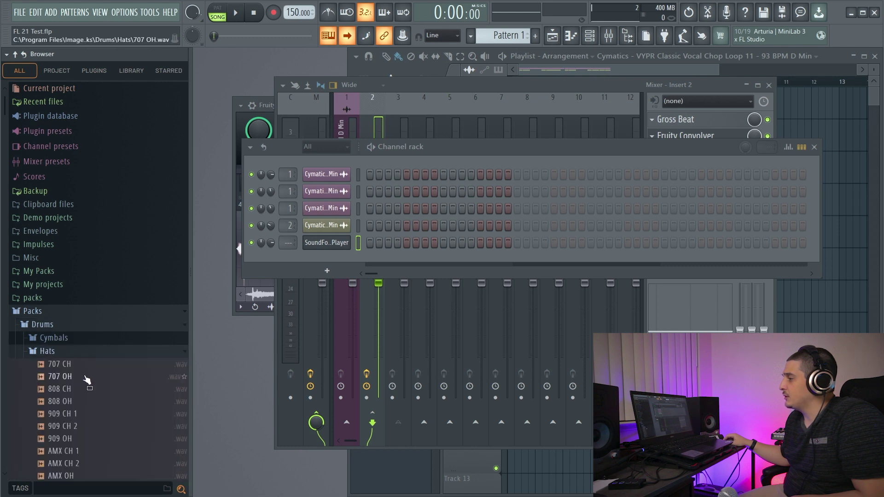
Switch to the Project tab and back, then mark the All tab as Frozen
click(62, 72)
click(27, 74)
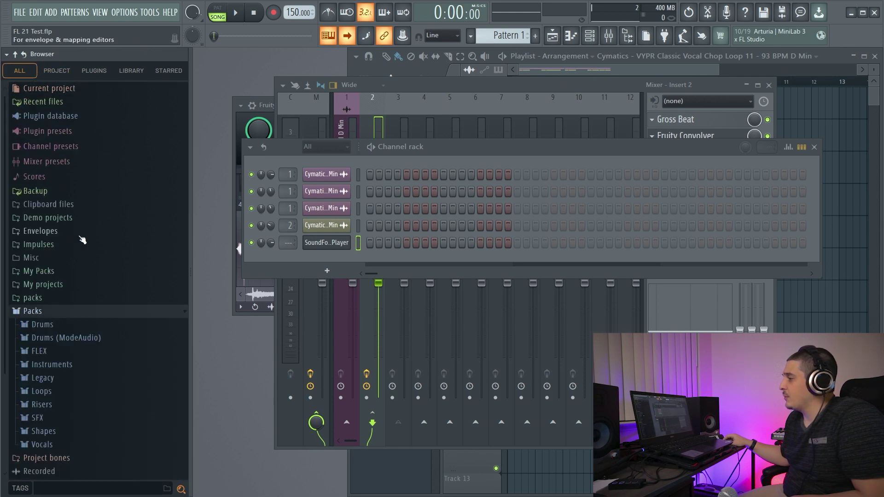
scroll(79, 244, down, 1)
right_click(29, 75)
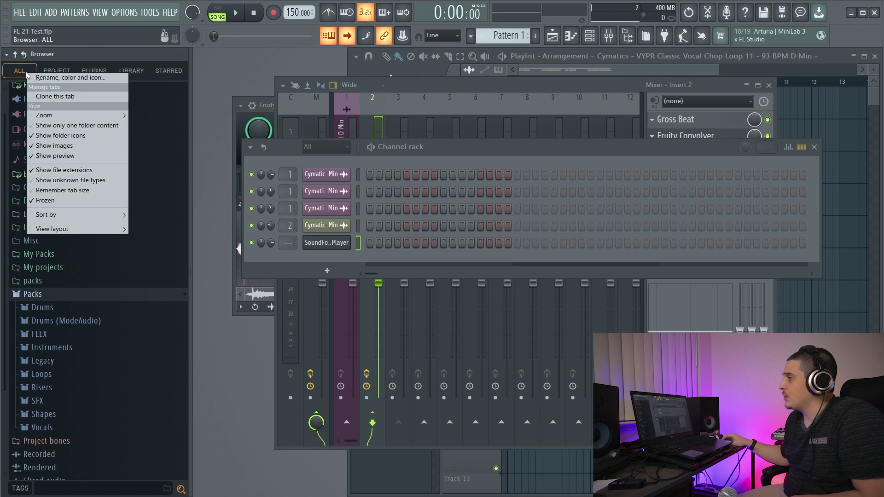
click(68, 201)
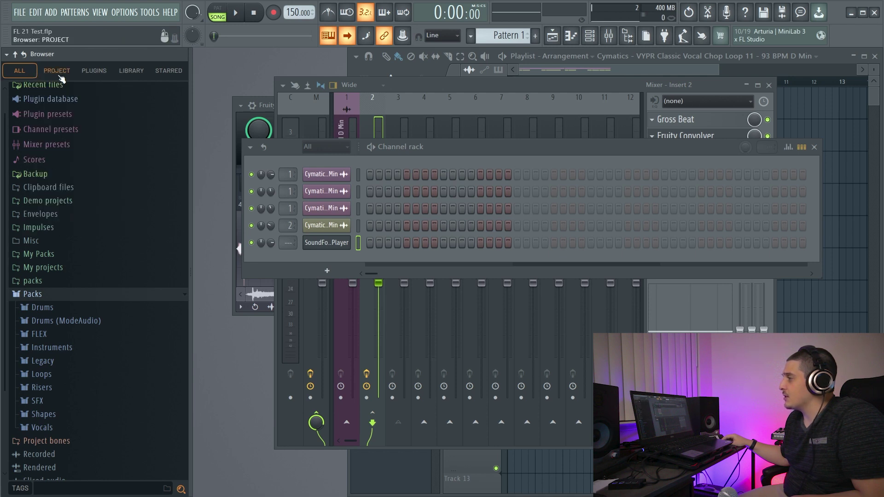
Expand the Legacy, Legacy > Drums and FLEX > Packs folders in the frozen All tab
right_click(67, 75)
click(29, 172)
click(42, 360)
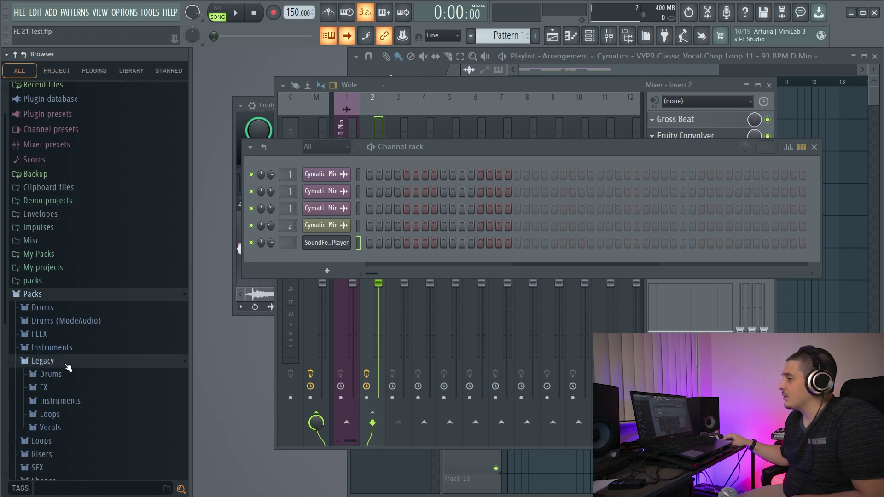
click(51, 387)
click(49, 347)
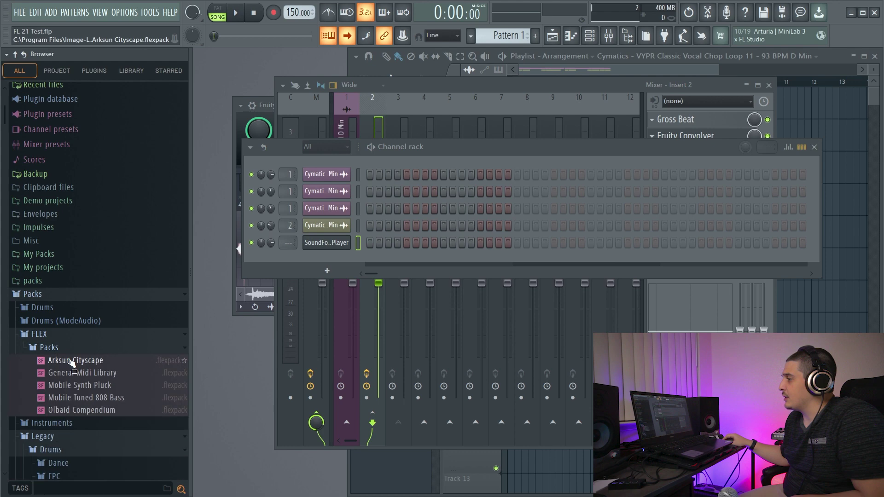
Switch to the Project tab and back, then revert the All tab's tree to its frozen state
right_click(27, 76)
key(Escape)
click(56, 70)
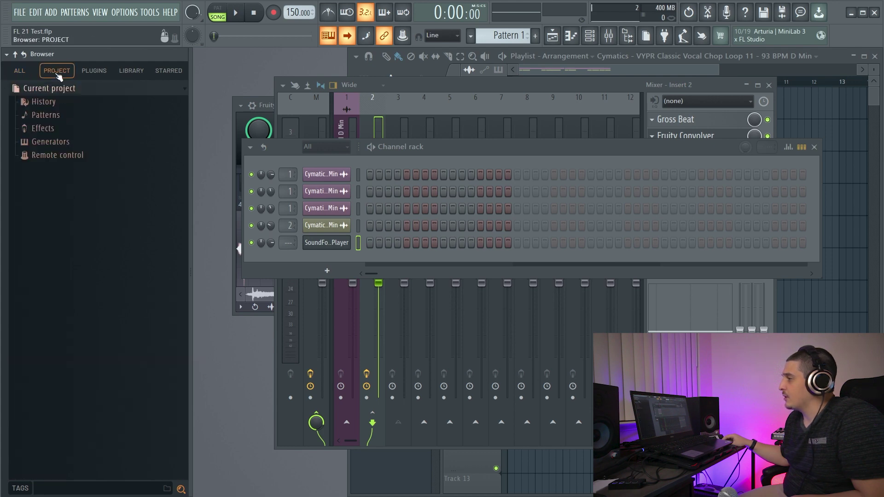
click(19, 71)
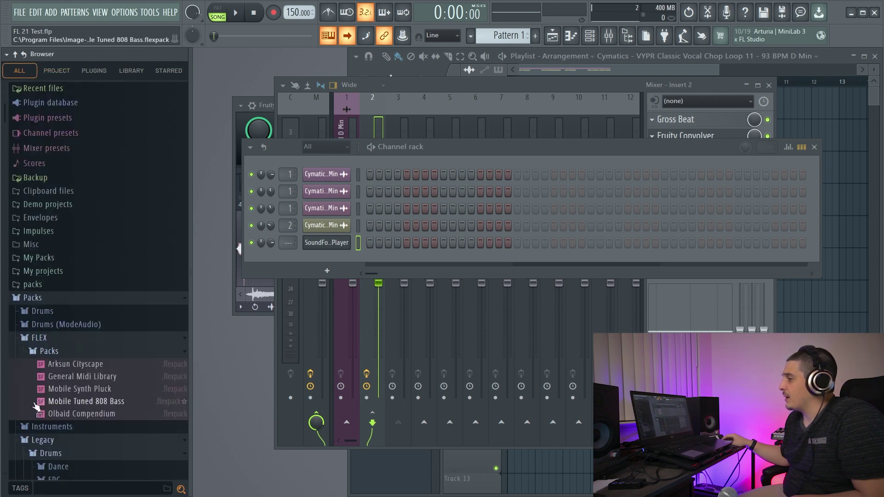
click(15, 53)
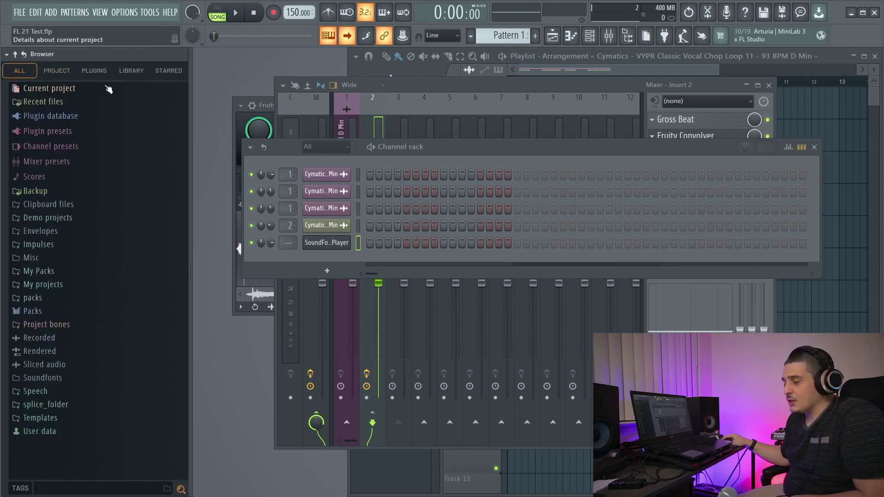
Sort the All tab by Name with Group enabled from the Sort by options
right_click(73, 71)
mouse_move(95, 228)
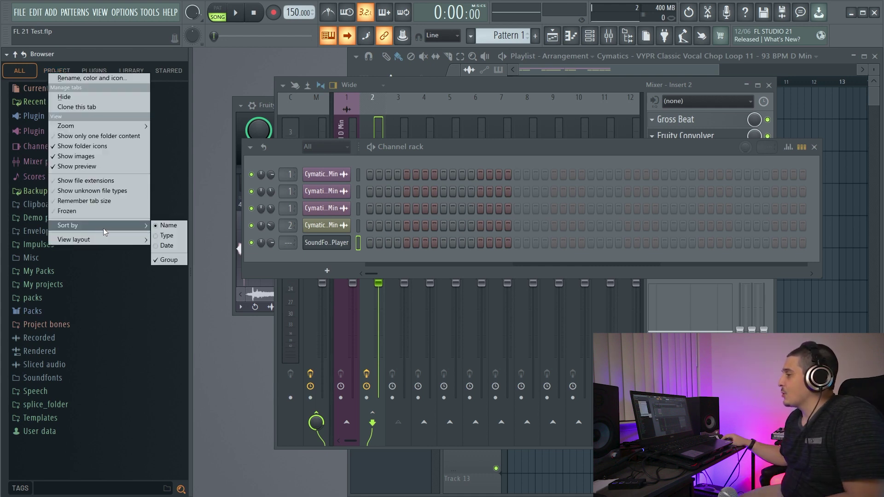
click(175, 245)
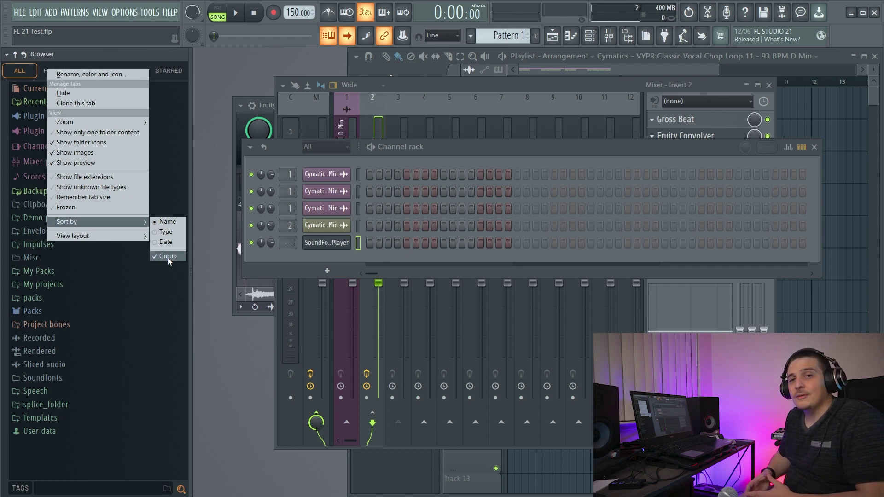
Switch the browser to the Tree layout and widen it so names show in full
right_click(20, 74)
mouse_move(84, 230)
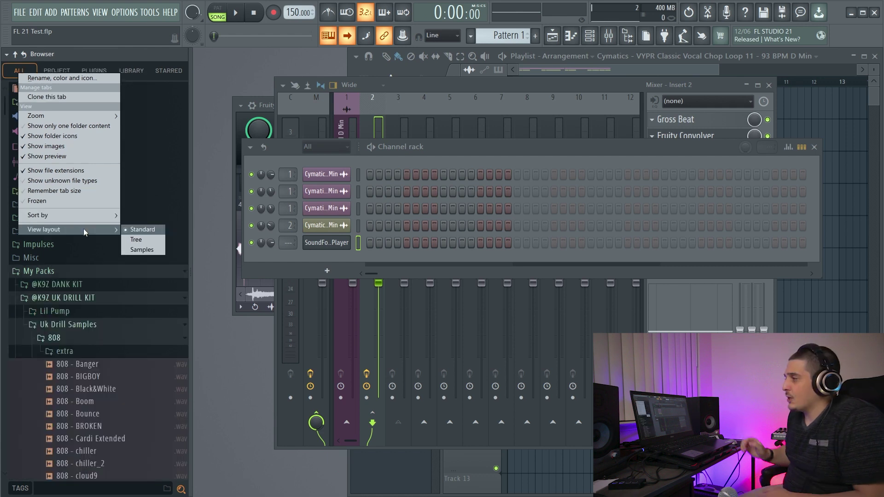
click(152, 240)
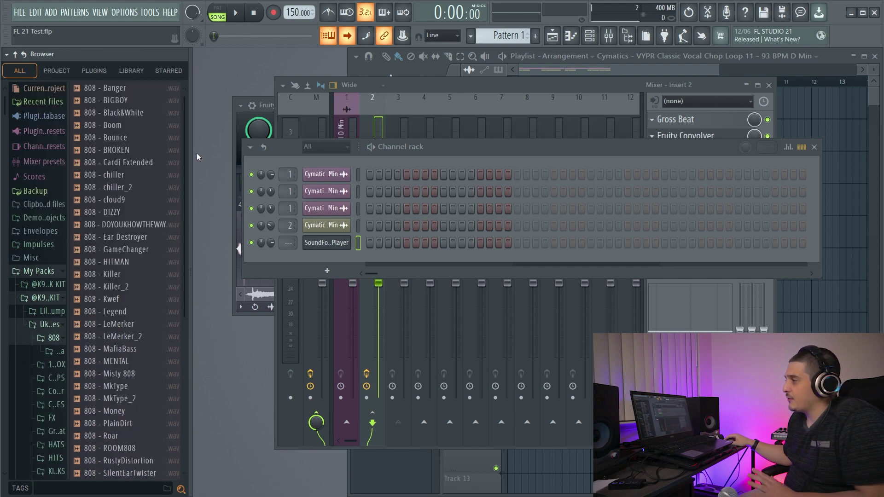
drag(189, 158, 290, 161)
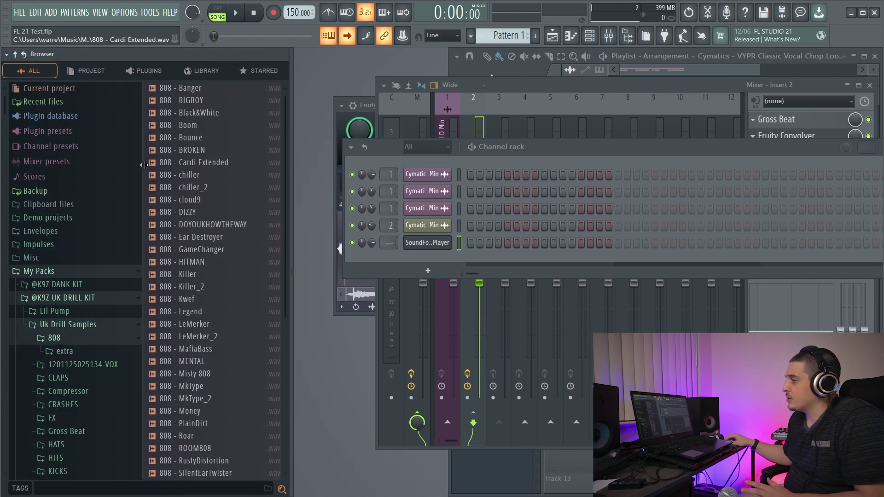
Switch to the Samples layout to show the samples as waveform previews
click(39, 54)
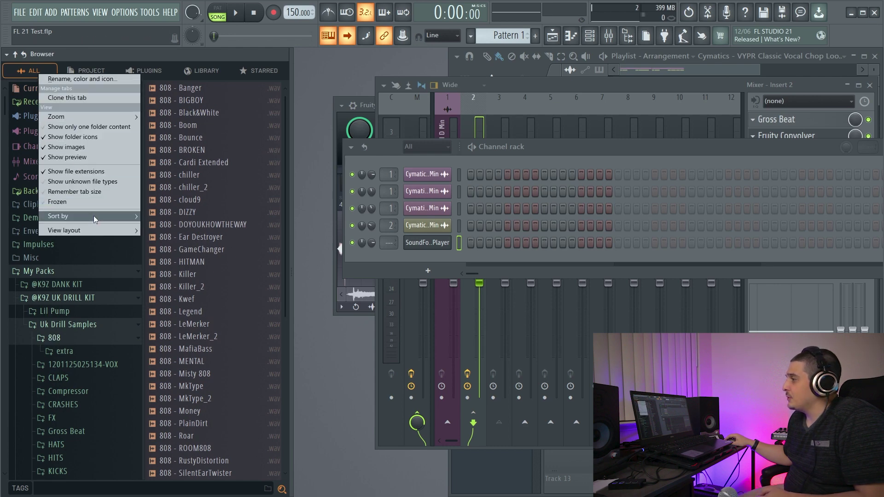
mouse_move(115, 219)
click(156, 252)
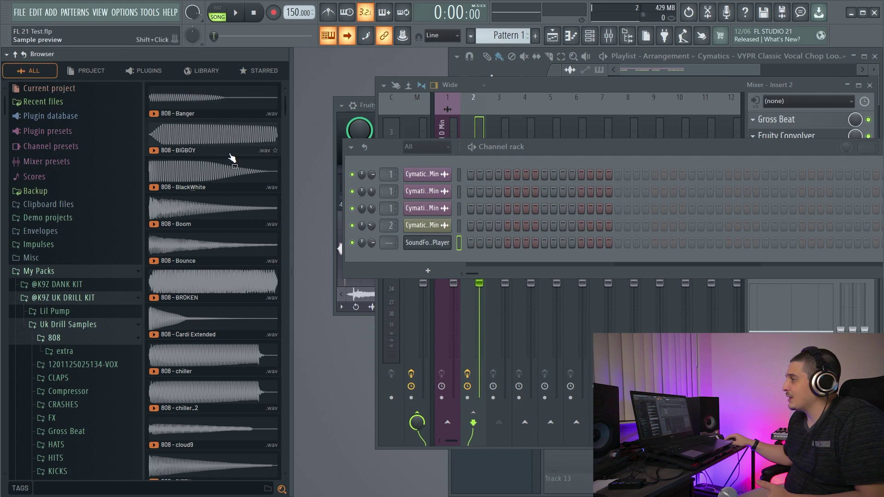
drag(286, 111, 270, 338)
scroll(270, 338, down, 5)
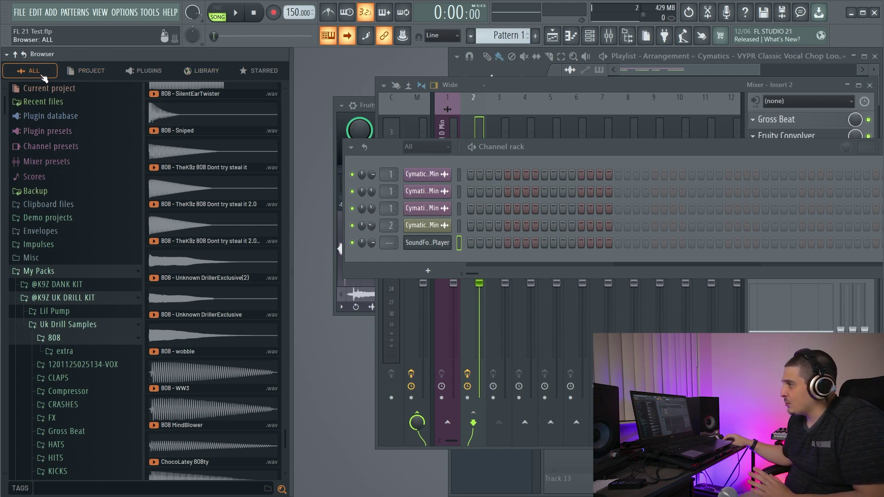
Return the browser to the Standard single-column layout
right_click(41, 73)
mouse_move(115, 217)
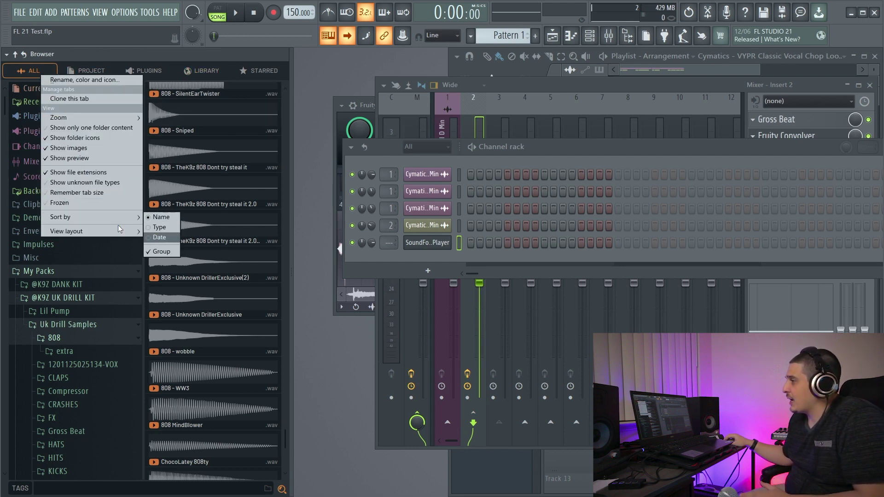
click(158, 233)
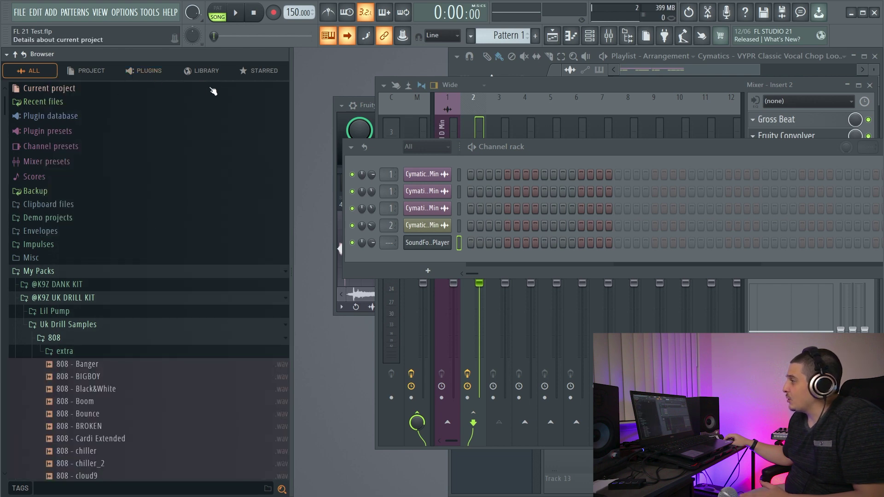
In the Library tab, browse Harmor and PoiZone packs, then preview Directwave's Instrument Pack
click(131, 71)
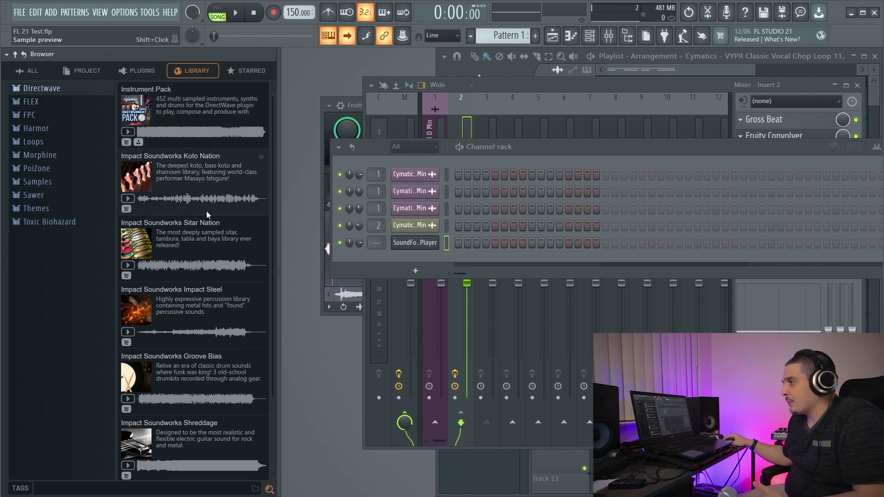
click(43, 128)
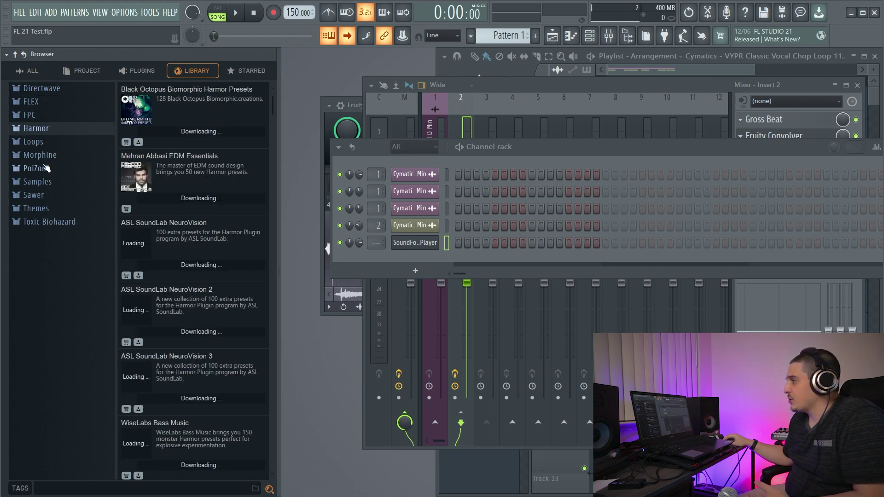
click(44, 169)
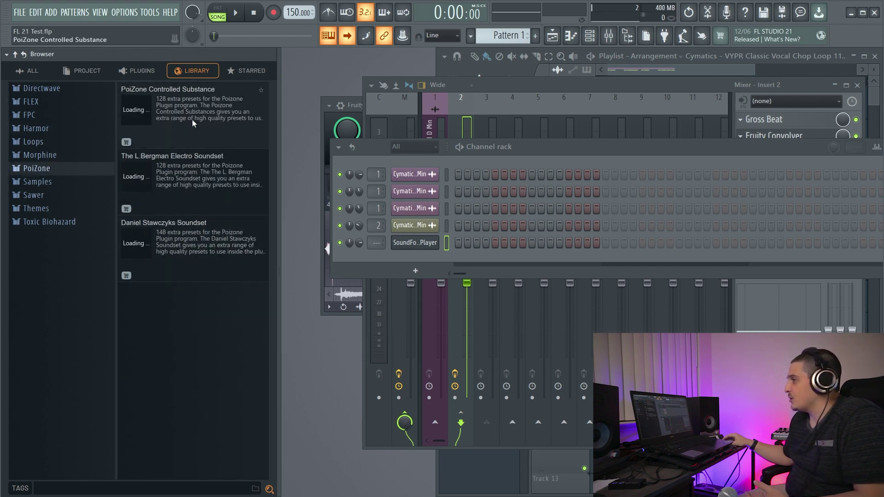
click(70, 89)
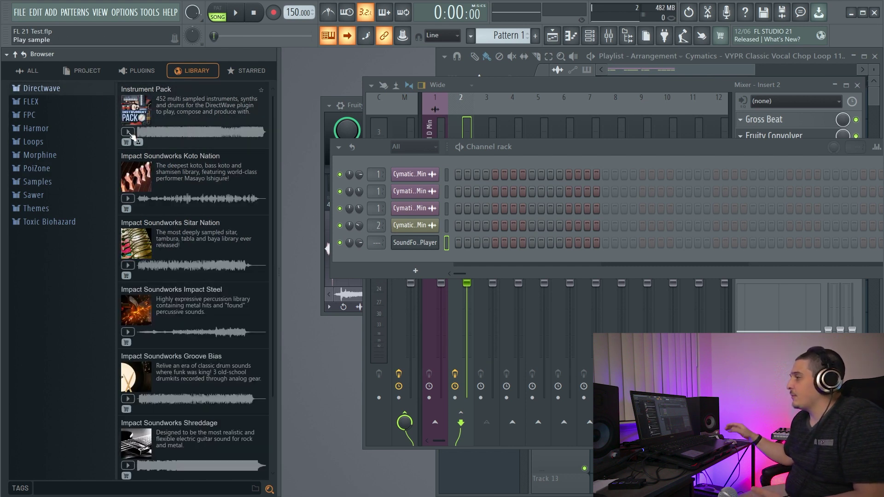
click(128, 132)
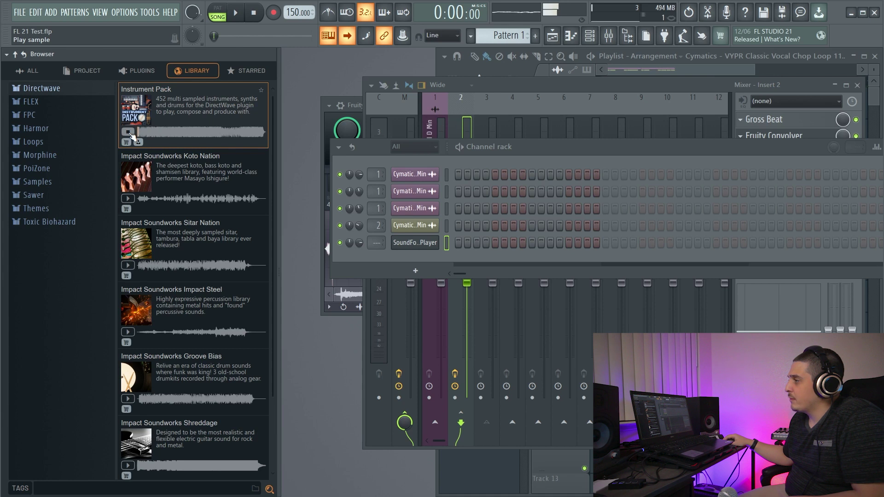